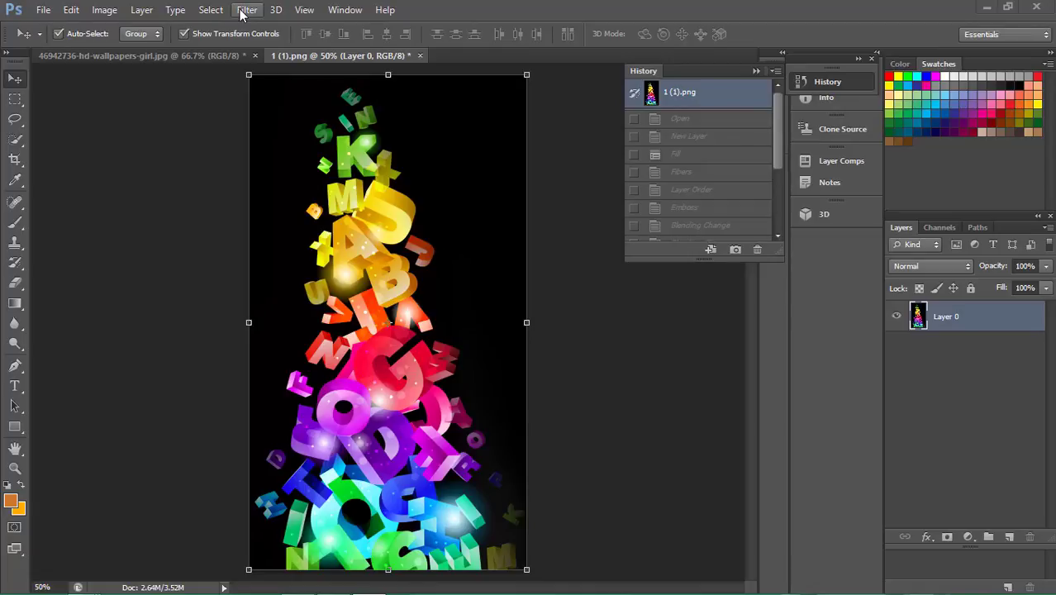
Apply Diffuse in Anisotropic mode to 1 (1).png after previewing Darken Only and Lighten Only.
left_click(245, 10)
mouse_move(259, 254)
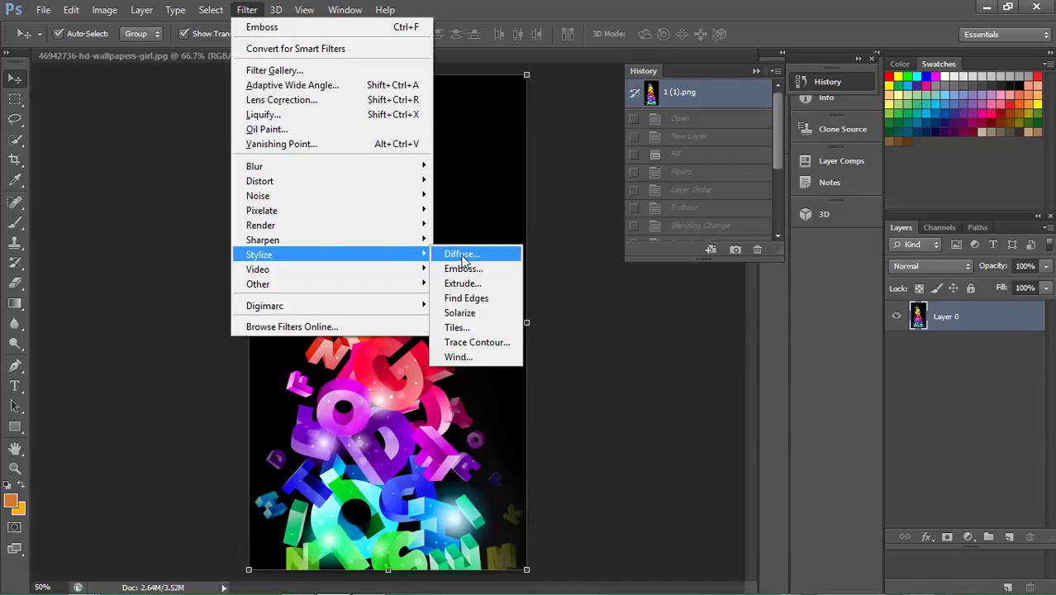
left_click(463, 261)
mouse_move(450, 237)
left_mouse_down()
mouse_move(459, 137)
mouse_move(473, 104)
left_mouse_up()
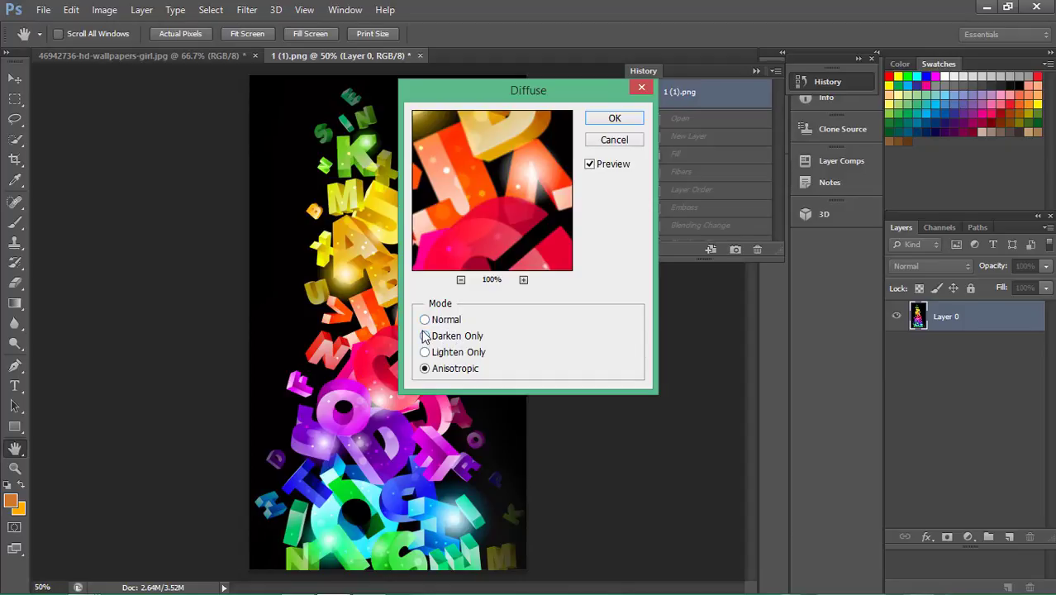
left_click(424, 336)
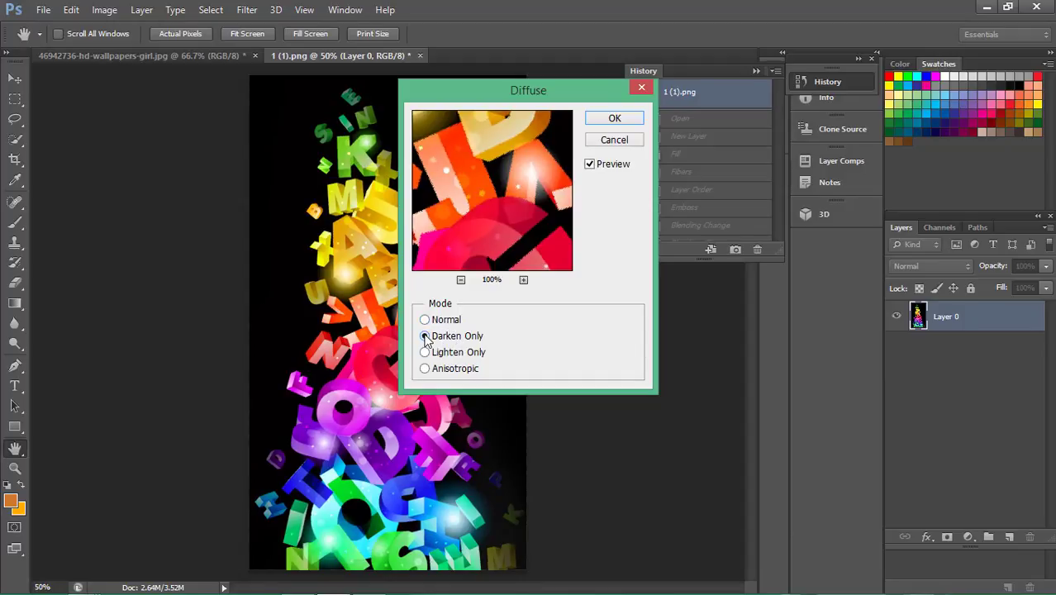
key("ctrl+plus")
key("ctrl+plus")
key("ctrl+plus")
key("ctrl+plus")
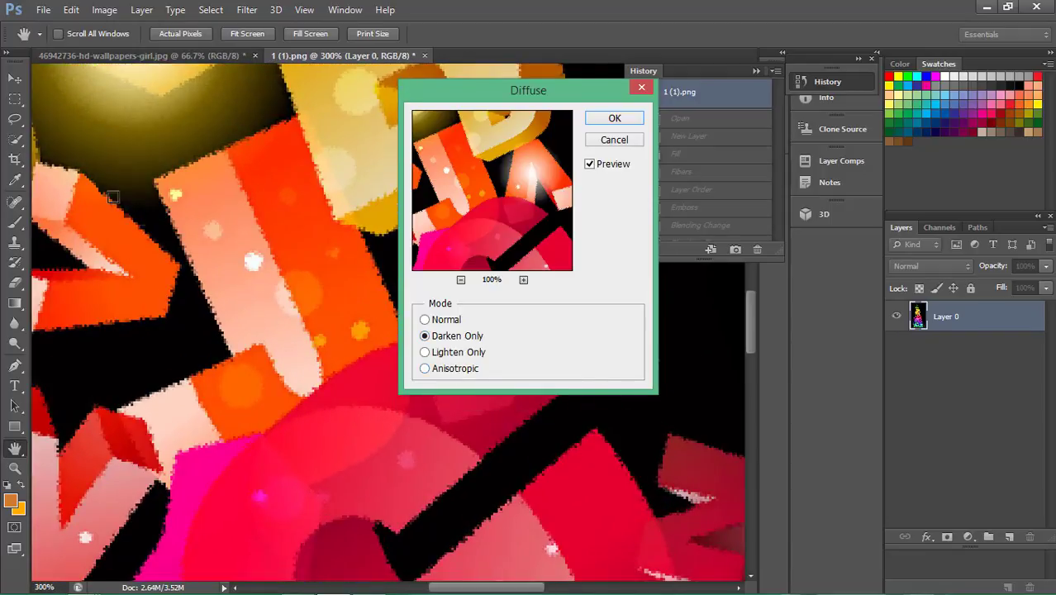
left_click(426, 352)
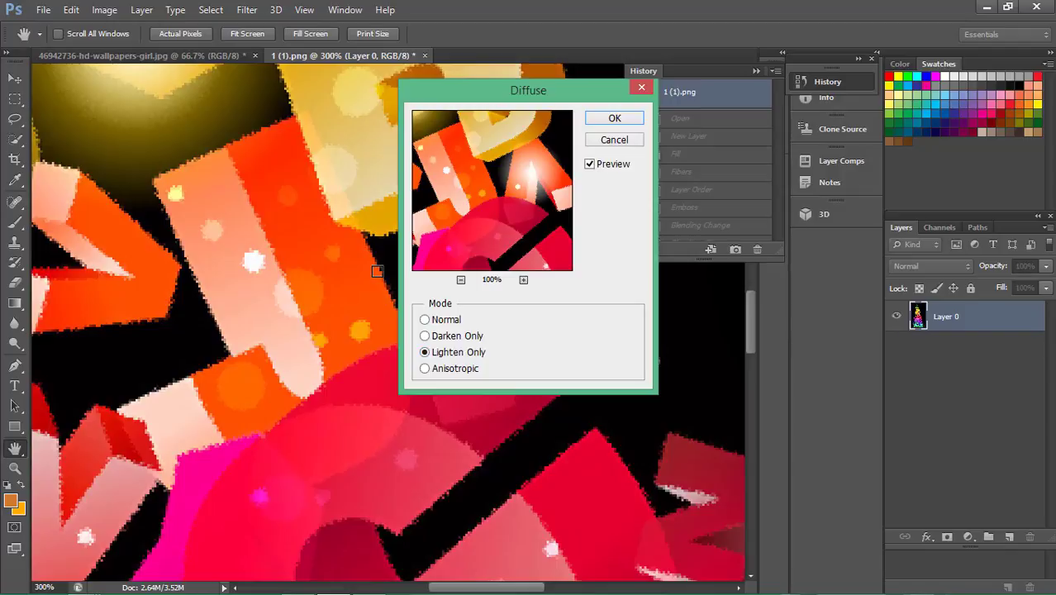
left_click(425, 336)
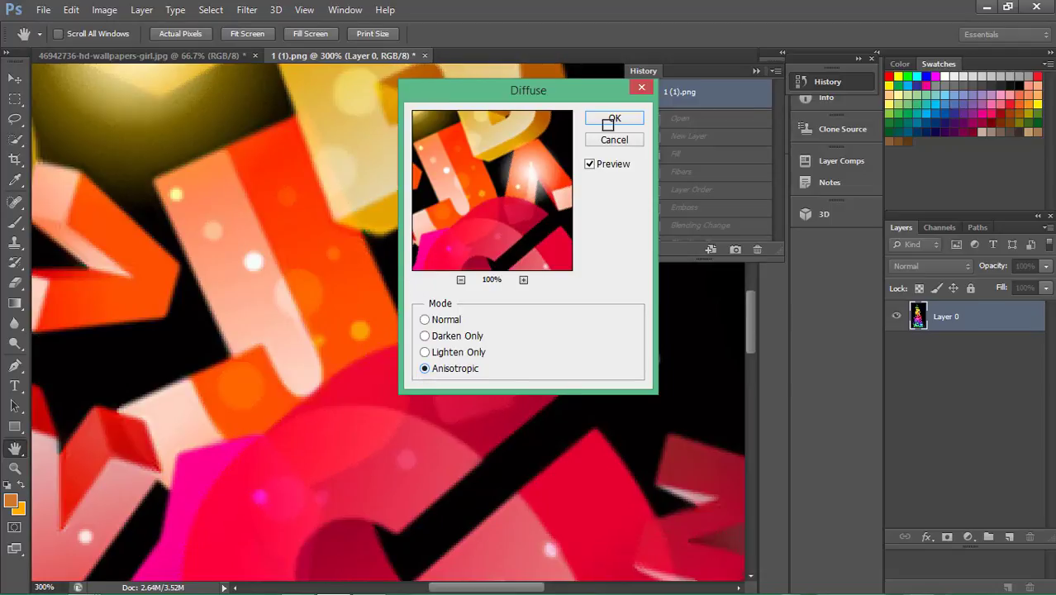
left_click(258, 242)
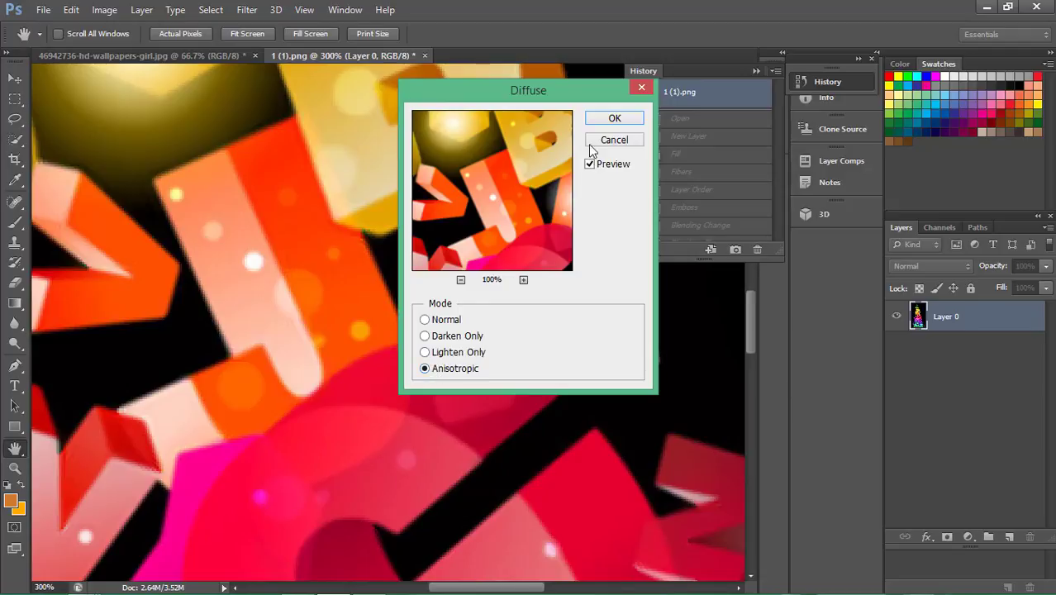
left_click(639, 118)
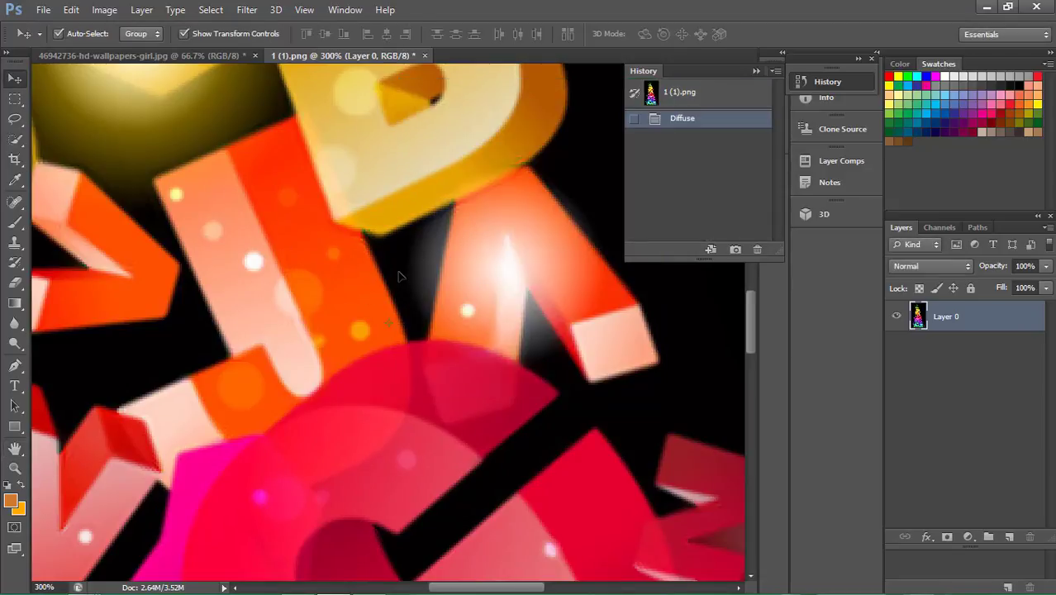
Reapply the Diffuse filter twice more to the letters image with Ctrl+F.
scroll(398, 276, "down", 1)
scroll(398, 276, "down", 1)
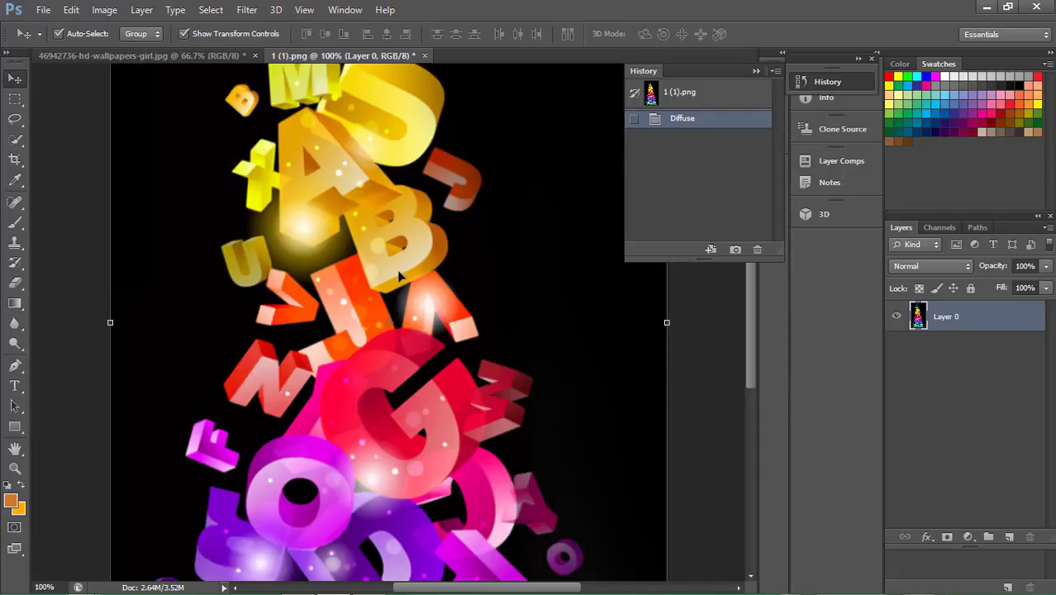
left_click(248, 9)
key("ctrl+f")
key("ctrl+f")
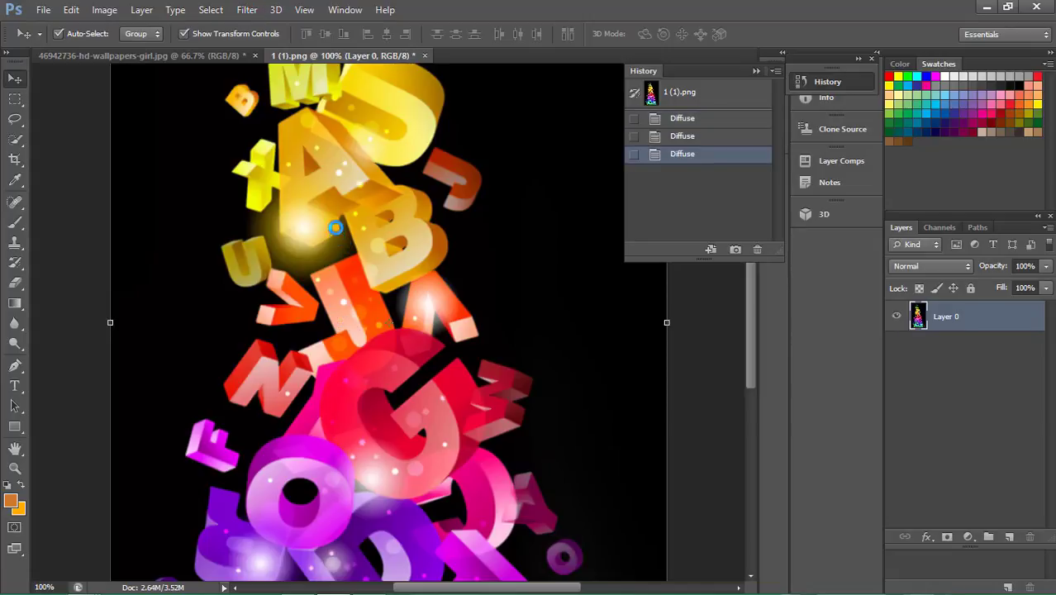
key("ctrl+f")
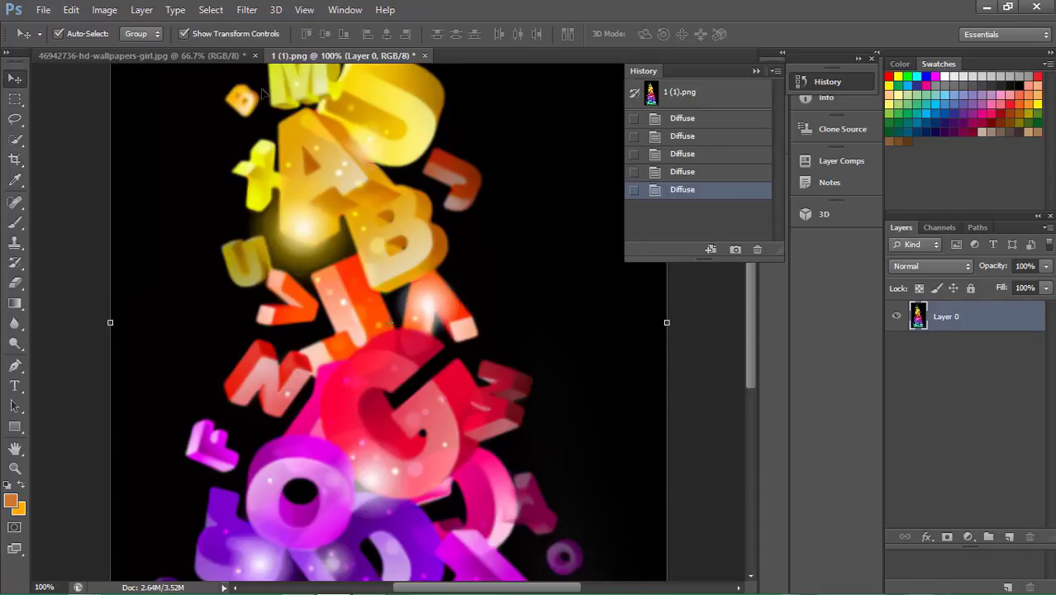
Reapply Diffuse once more, then revert 1 (1).png to its original History snapshot.
left_click(246, 9)
left_click(304, 9)
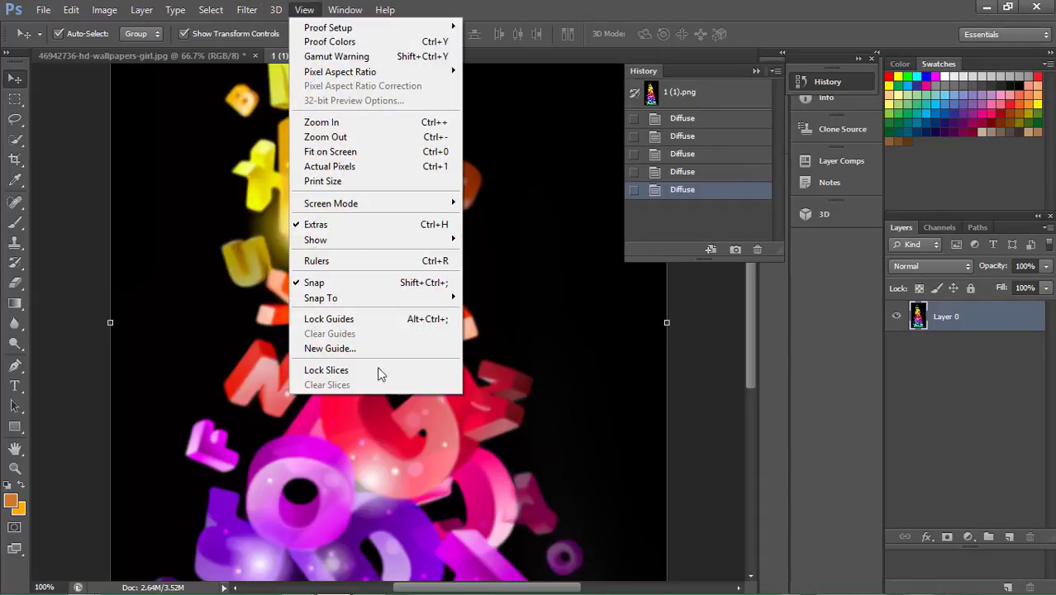
left_click(207, 367)
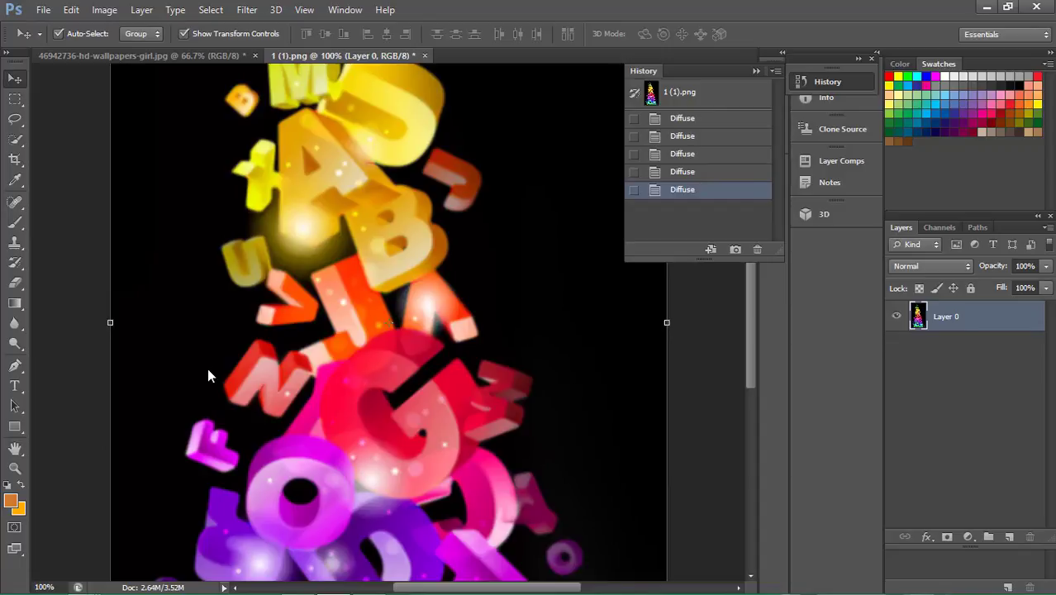
key("ctrl+f")
left_click(687, 93)
left_click(247, 10)
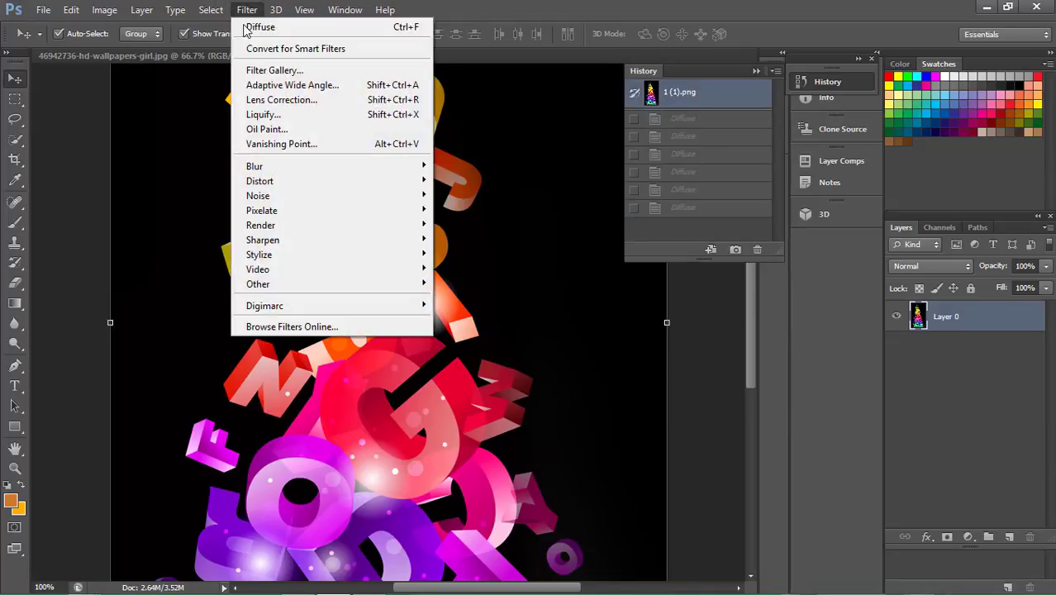
mouse_move(259, 255)
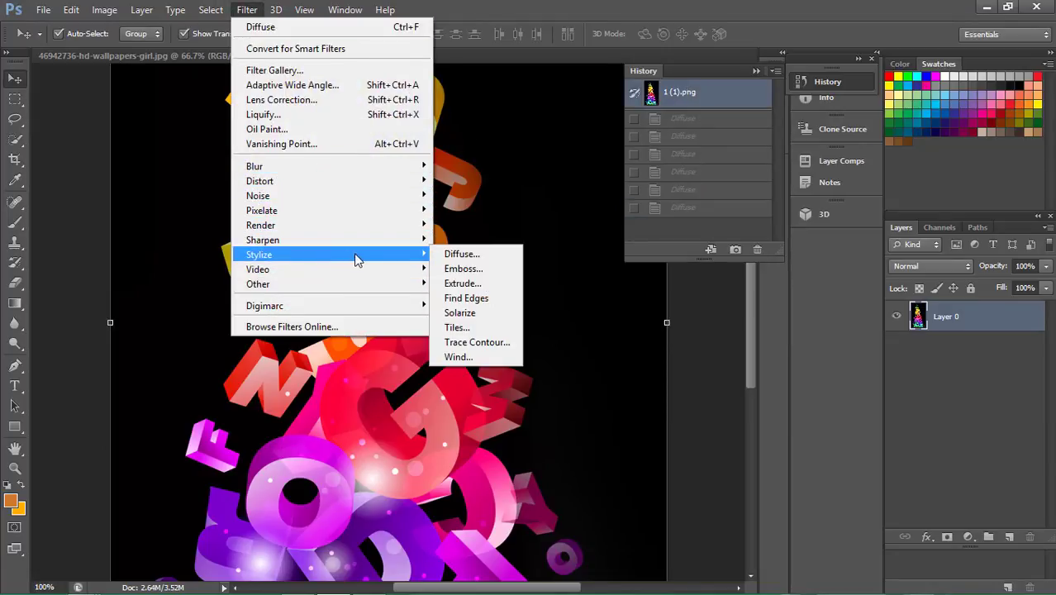
left_click(457, 273)
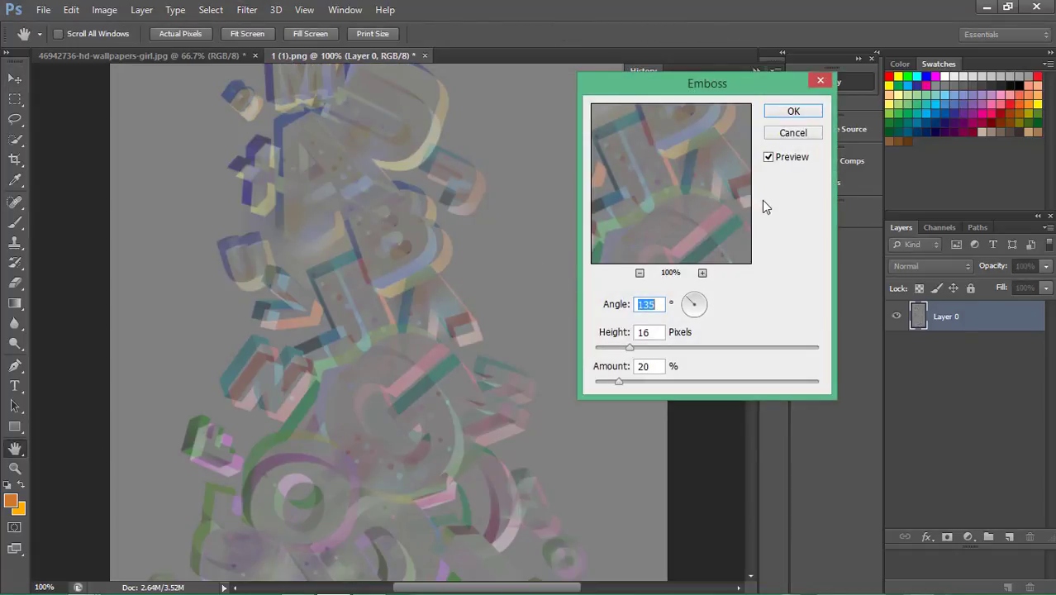
key("ctrl+minus")
key("ctrl+minus")
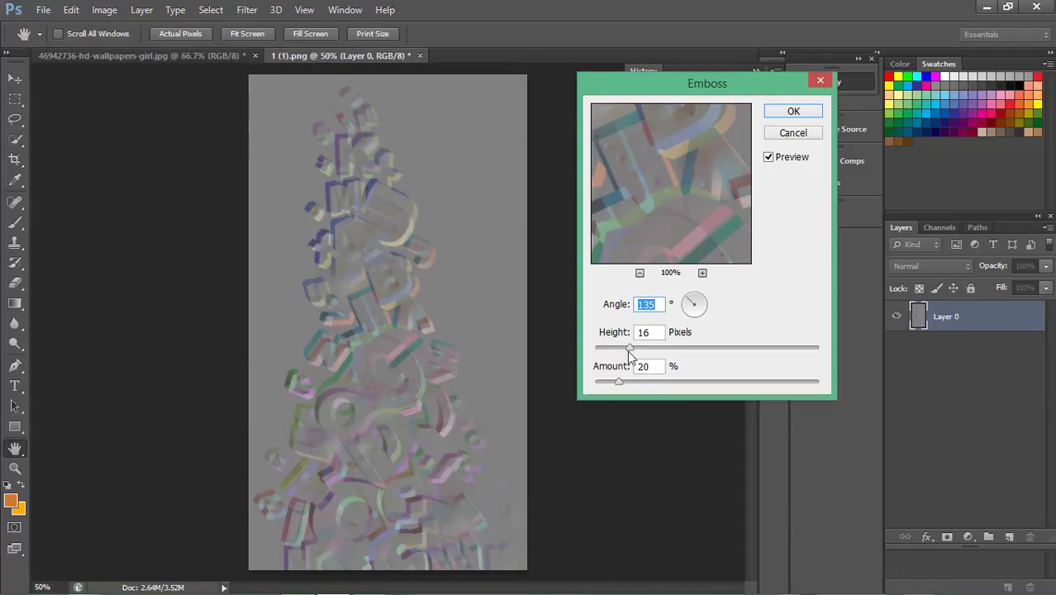
mouse_move(629, 348)
left_mouse_down()
mouse_move(833, 343)
mouse_move(797, 348)
left_mouse_up()
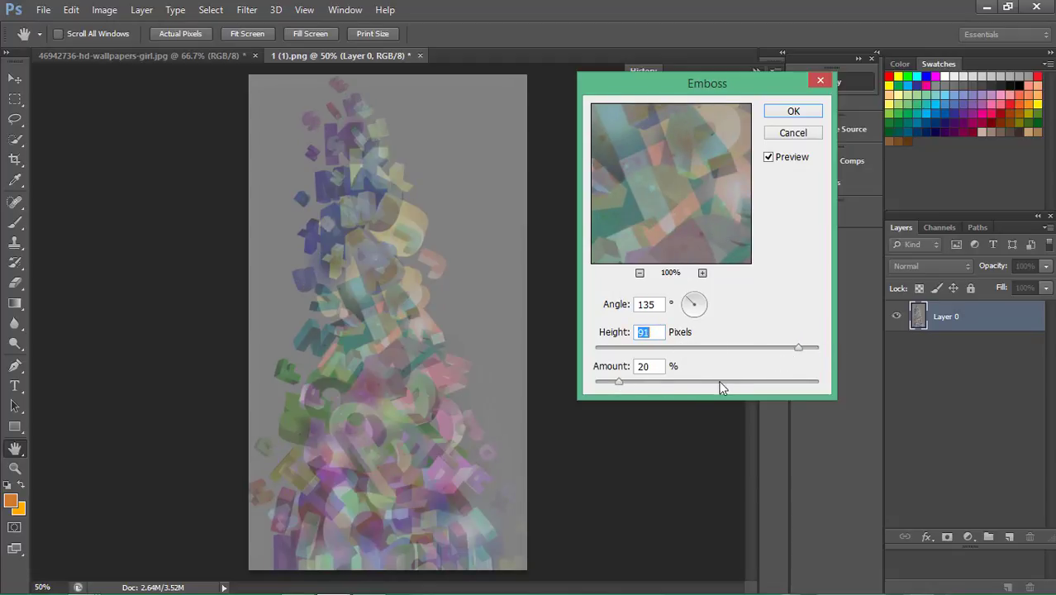
left_click_drag(618, 381, 745, 385)
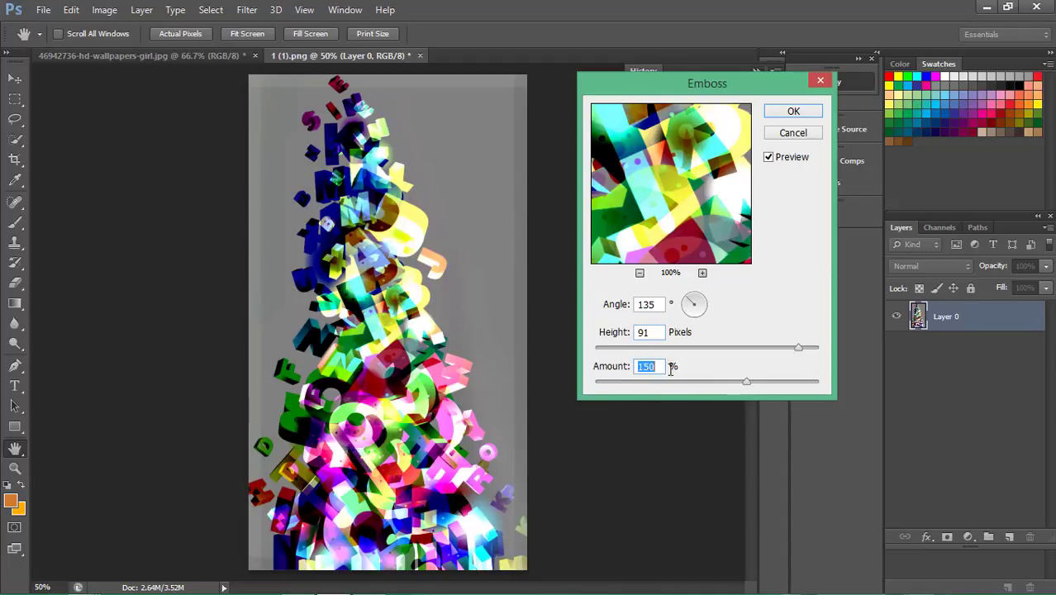
left_click_drag(745, 385, 610, 386)
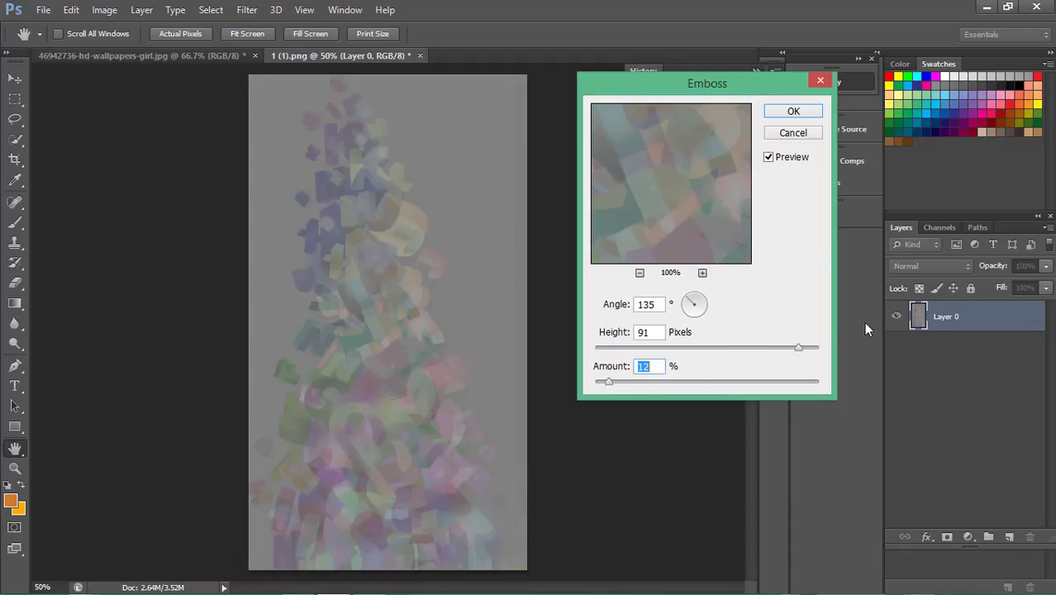
left_click_drag(798, 347, 654, 348)
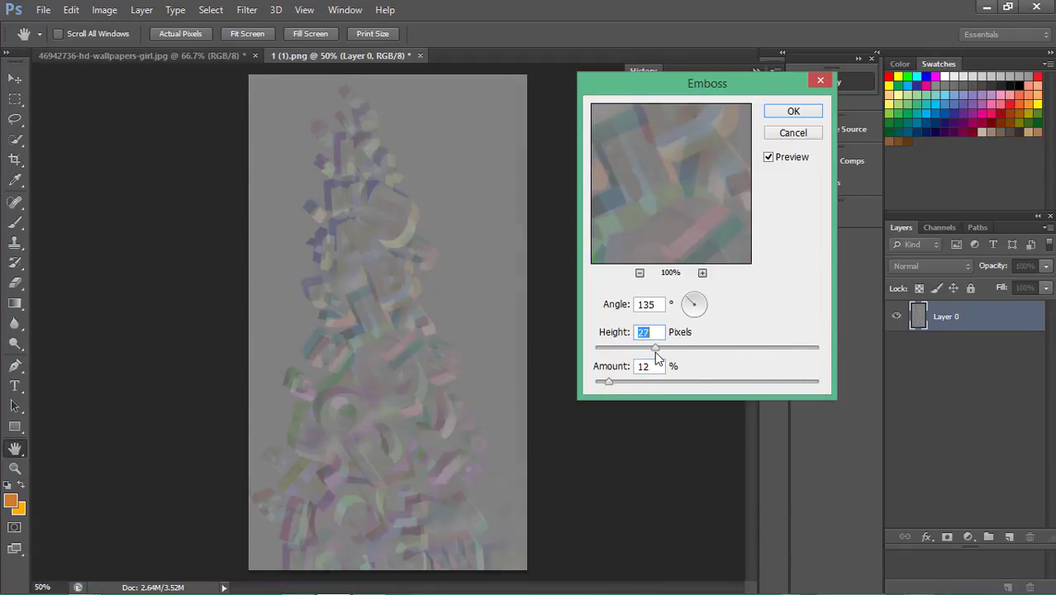
left_click_drag(606, 382, 725, 383)
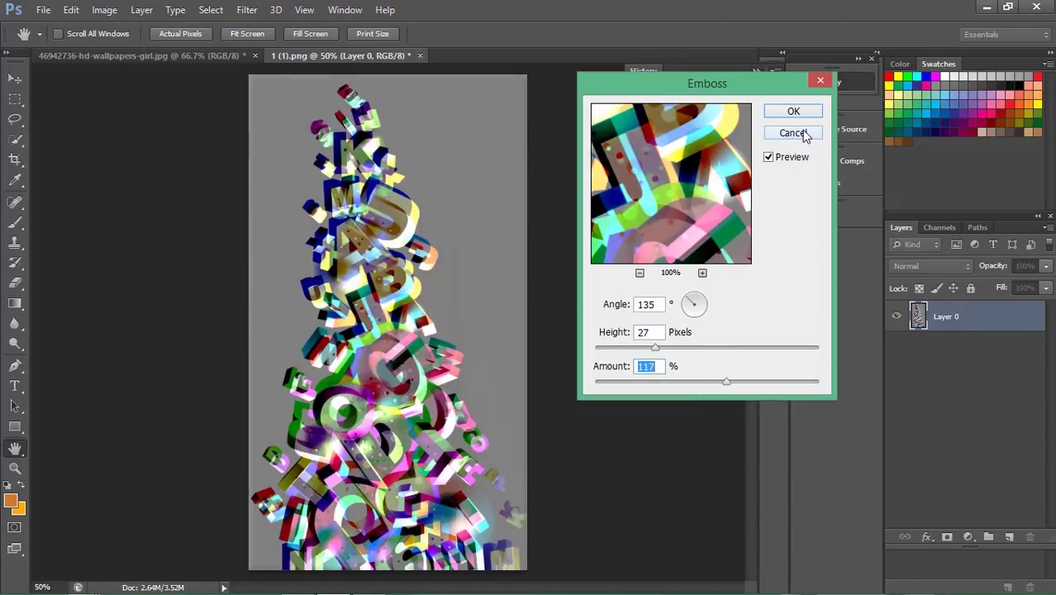
left_click(791, 133)
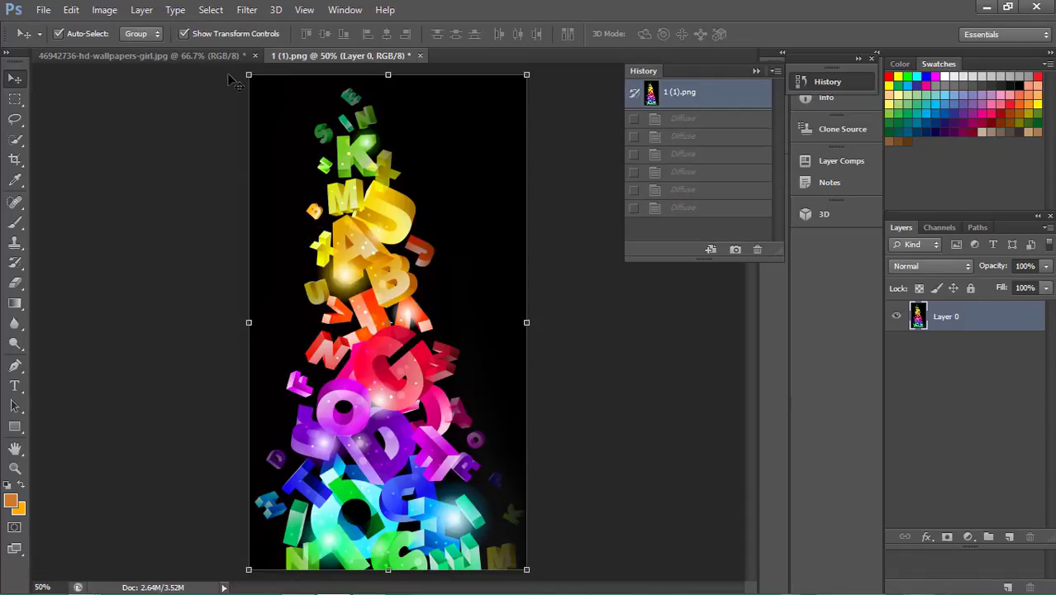
Open Extrude on the letters image, cancel it, and switch to the portrait photo.
left_click(246, 10)
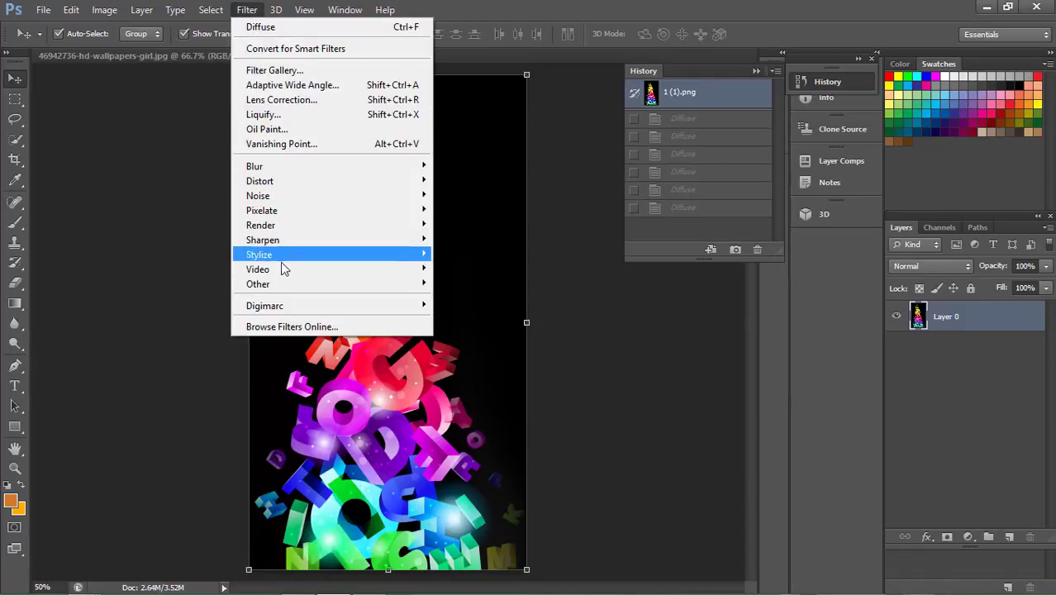
mouse_move(331, 254)
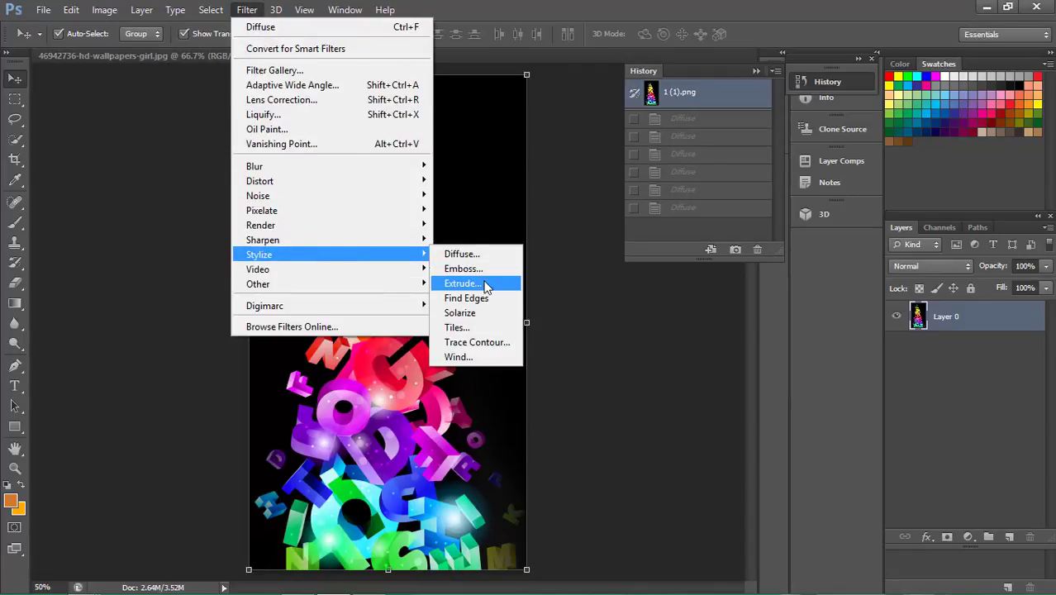
left_click(486, 286)
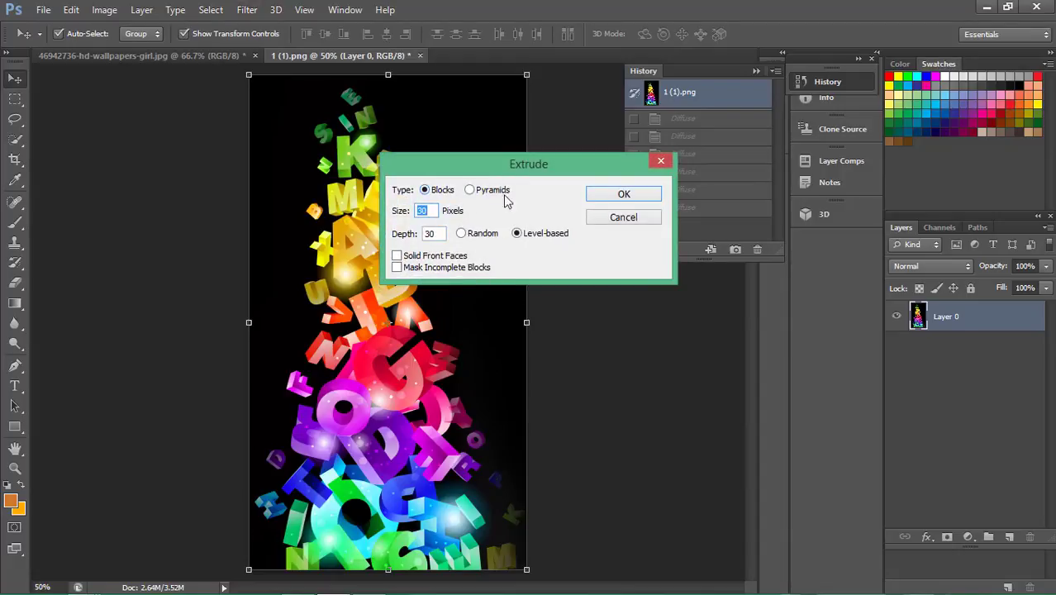
left_click(605, 218)
left_click(143, 55)
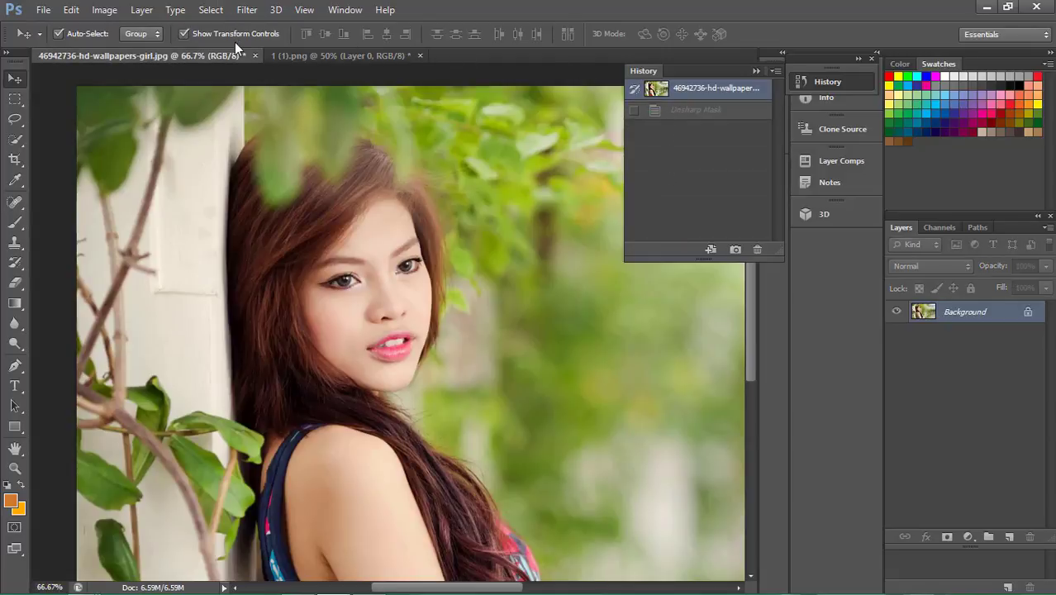
Apply 30-pixel block Extrude with solid front faces and random depth, then revert the portrait.
left_click(246, 10)
mouse_move(258, 254)
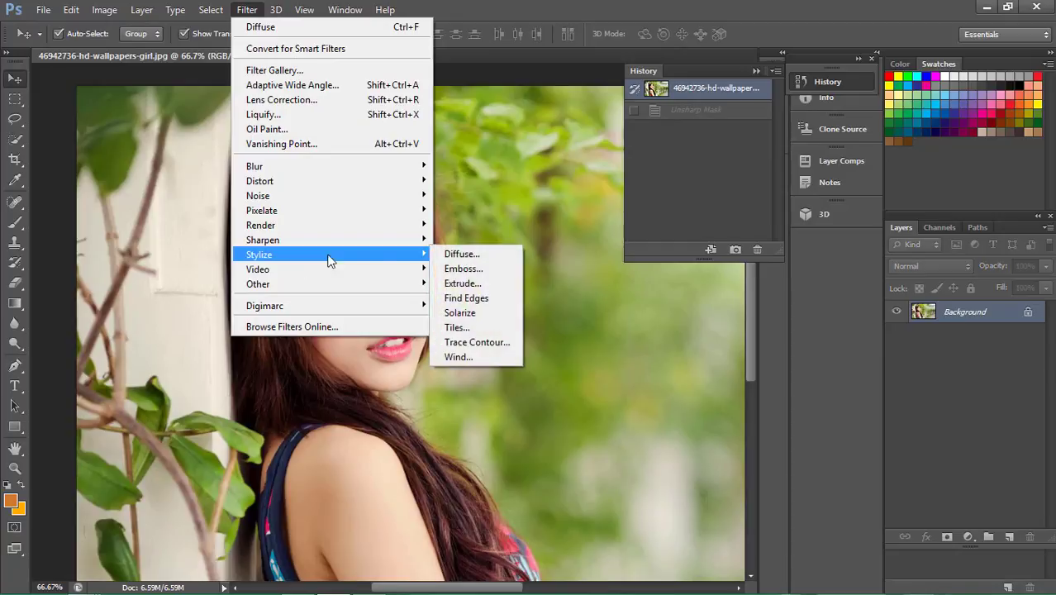
left_click(472, 285)
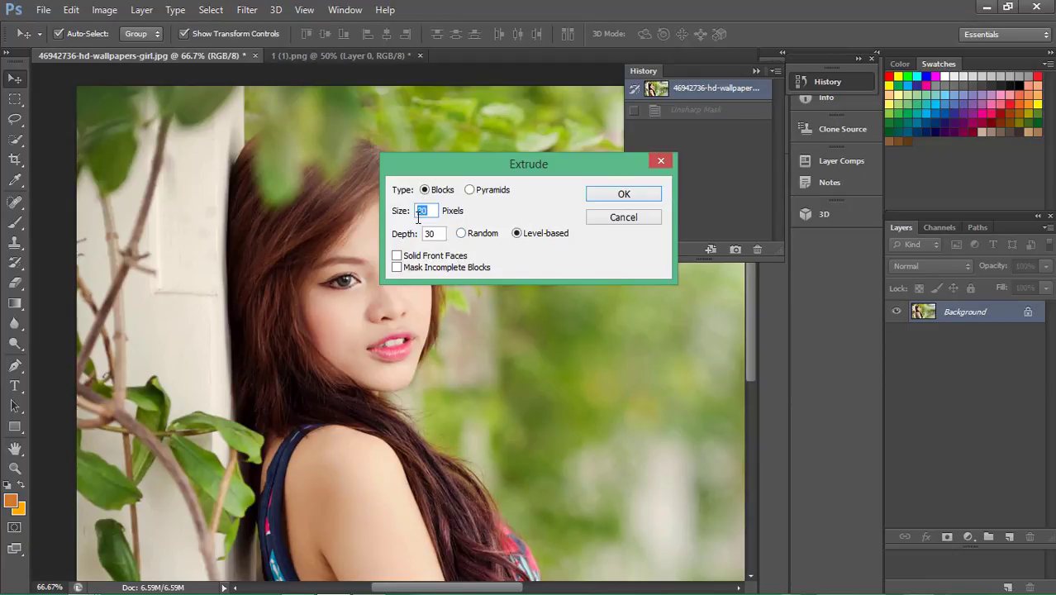
left_click(433, 260)
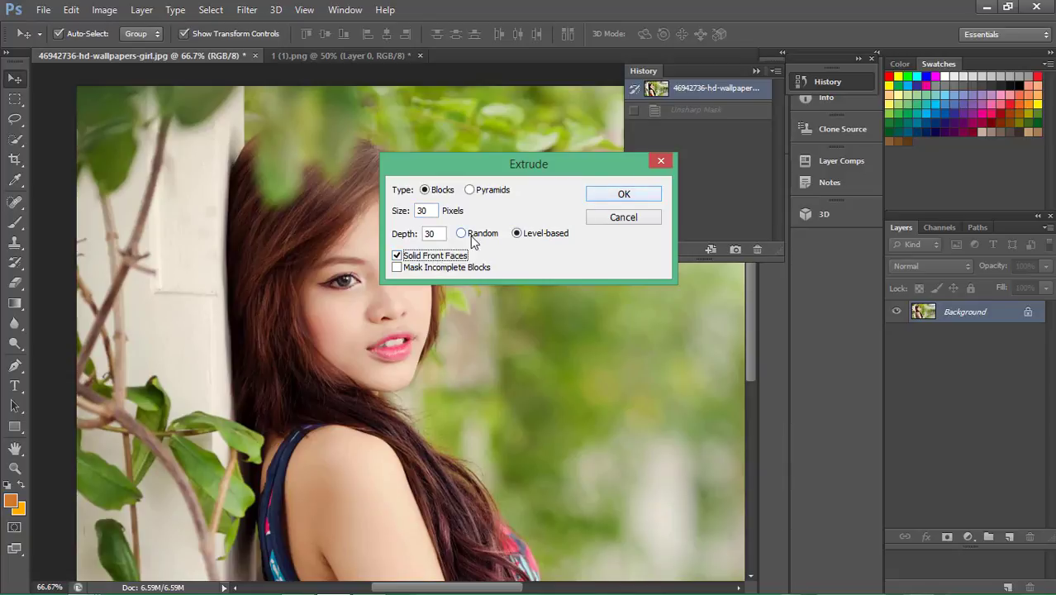
left_click(472, 238)
left_click(625, 196)
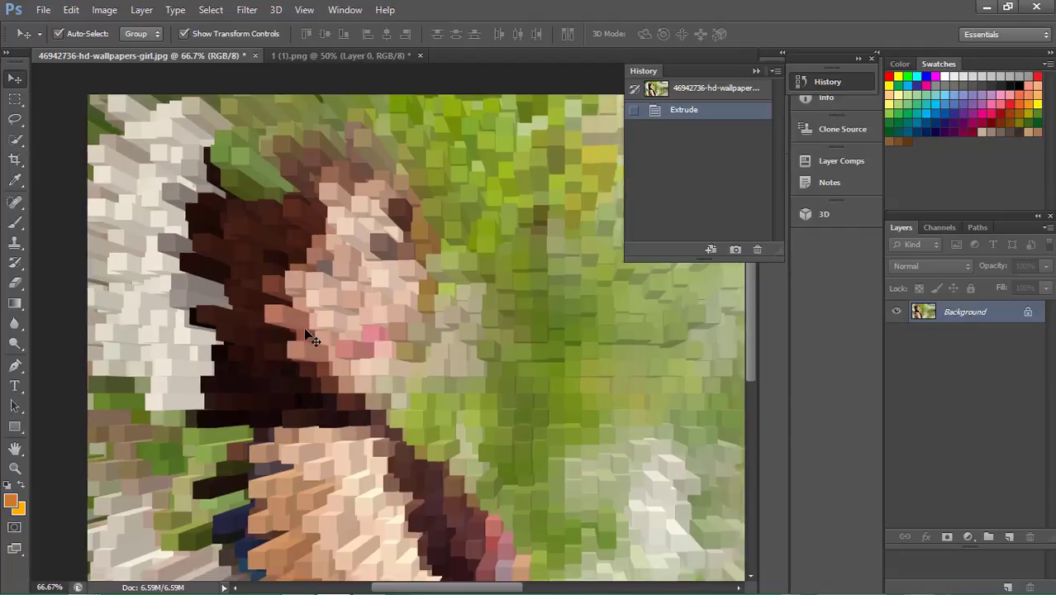
key("ctrl+minus")
key("ctrl+minus")
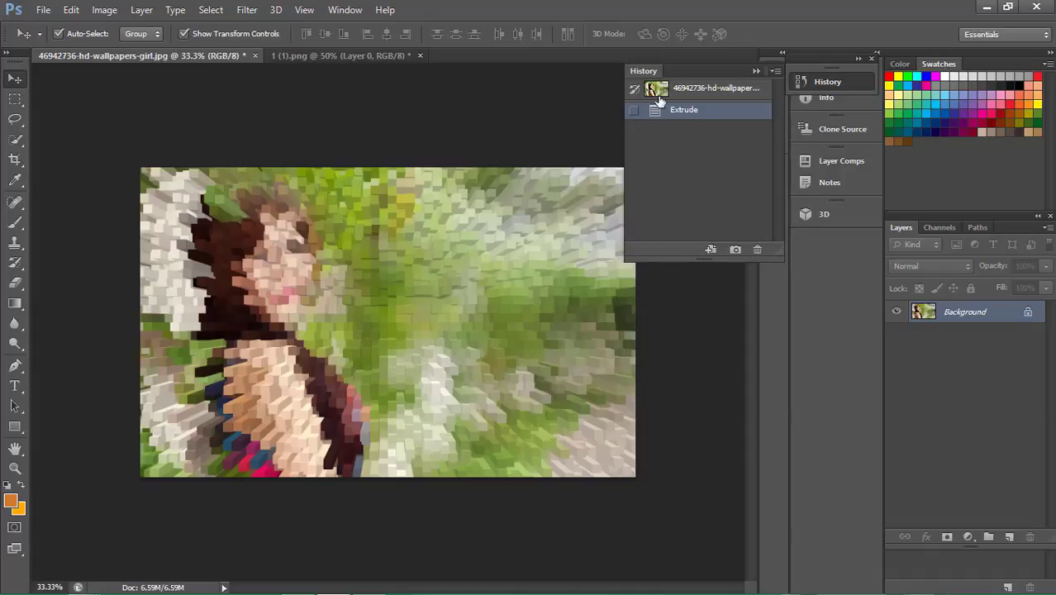
left_click(686, 92)
Apply Extrude with Mask Incomplete Blocks and no solid front faces, then revert the portrait.
left_click(244, 11)
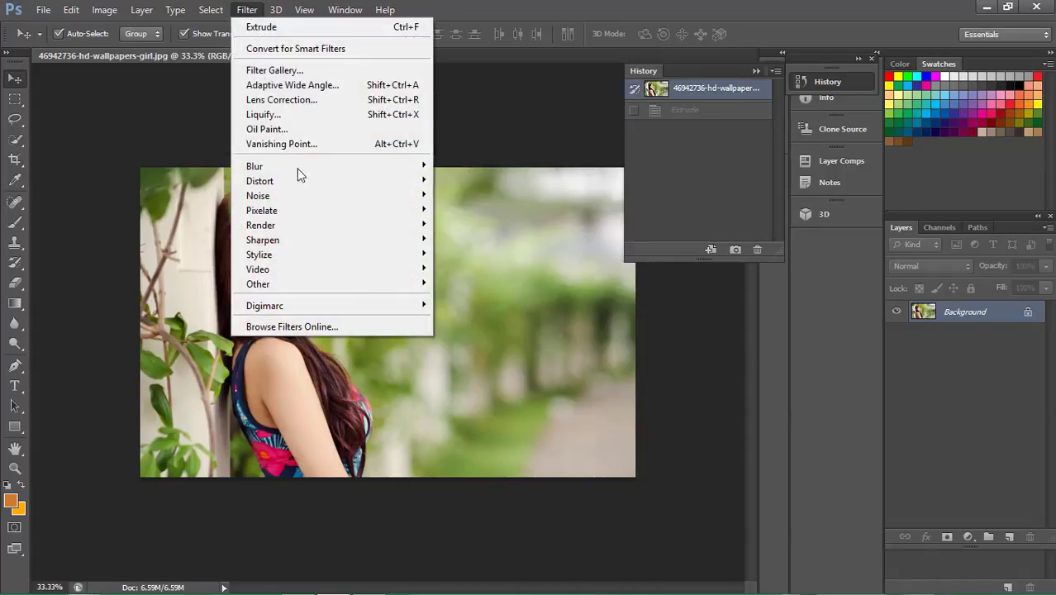
mouse_move(259, 254)
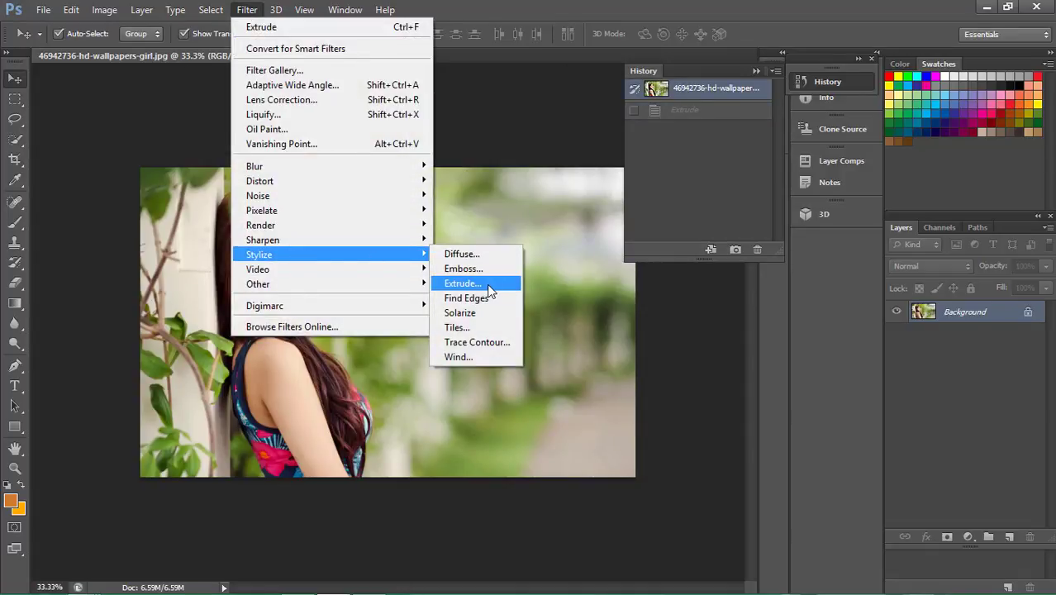
left_click(488, 287)
left_click(429, 258)
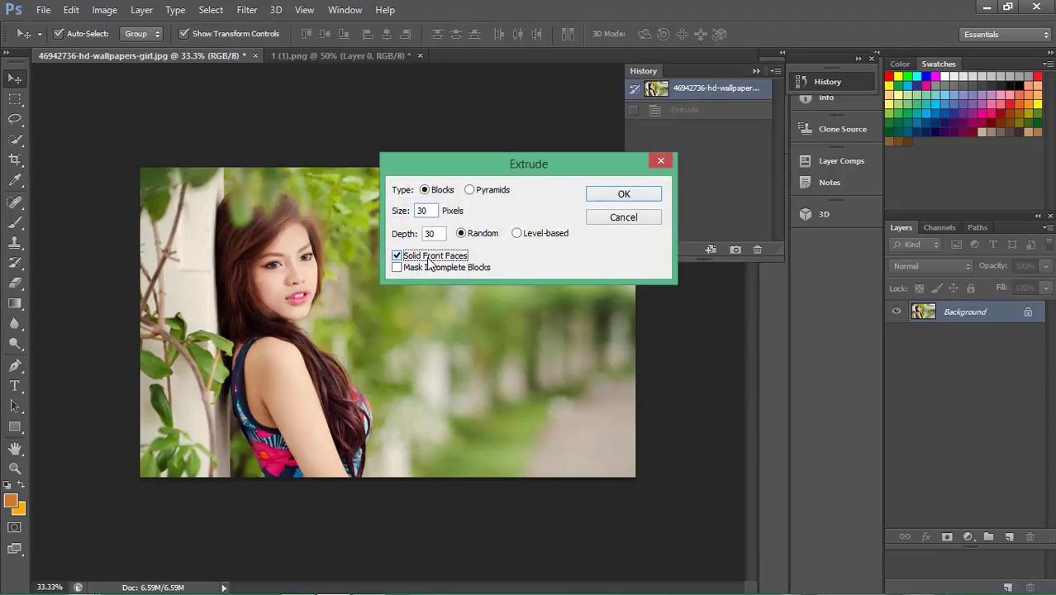
left_click(428, 258)
left_click(413, 268)
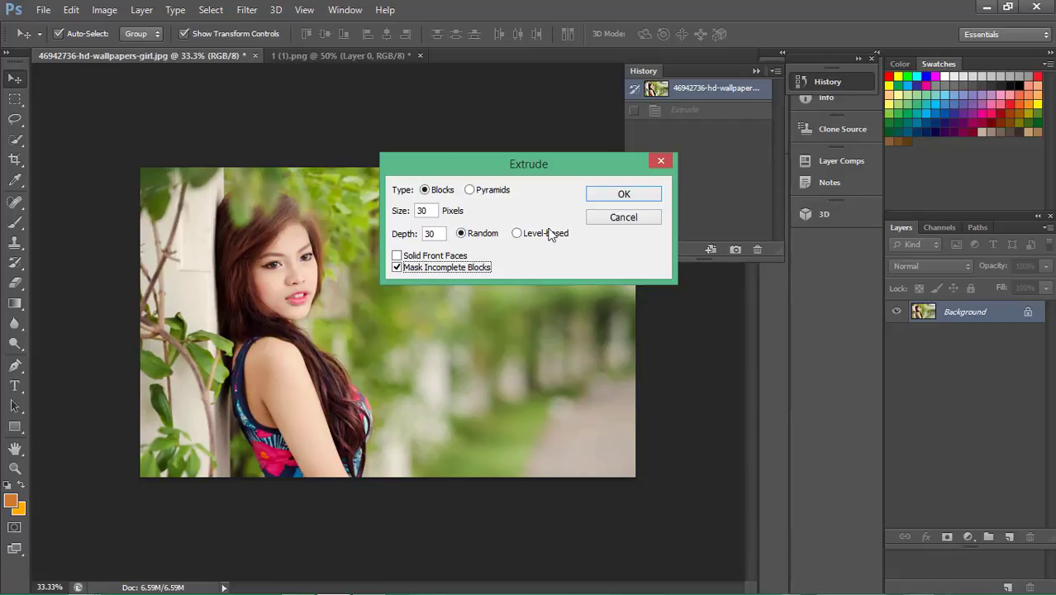
left_click(624, 195)
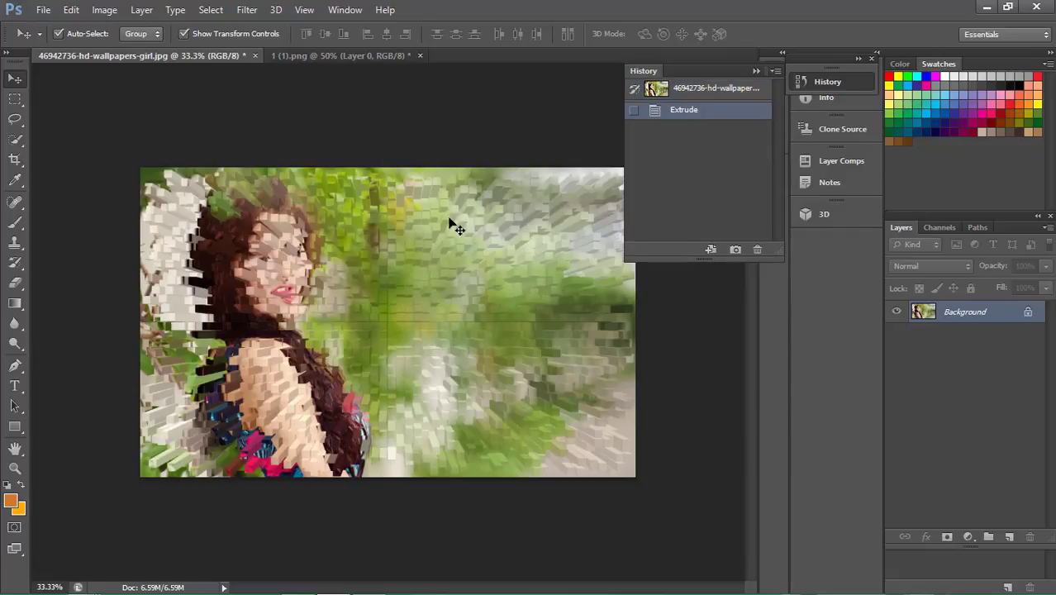
left_click(689, 91)
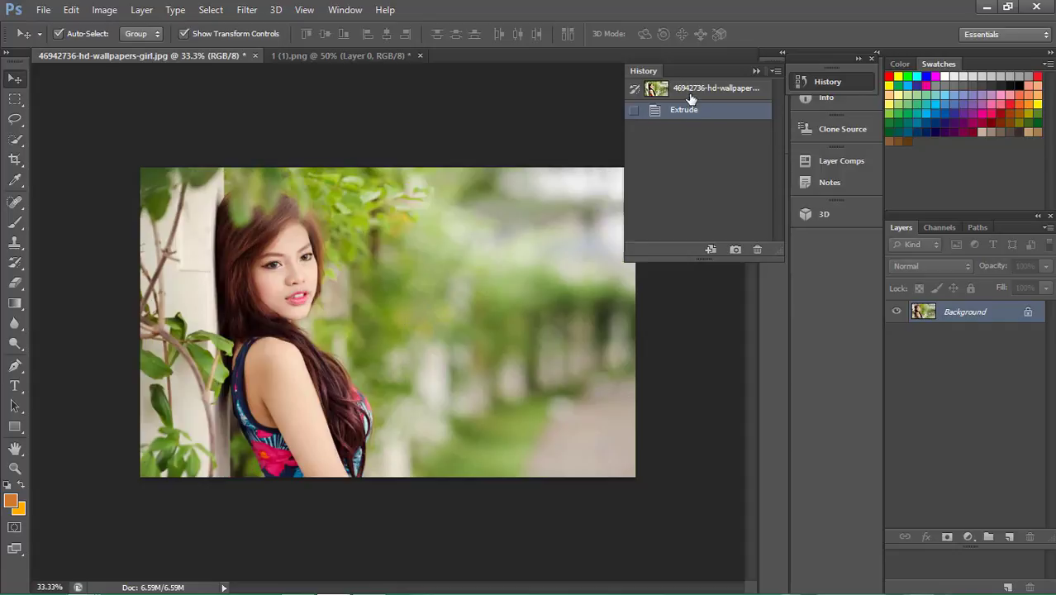
Reopen Extrude and set it to Pyramids with Level-based depth.
left_click(246, 10)
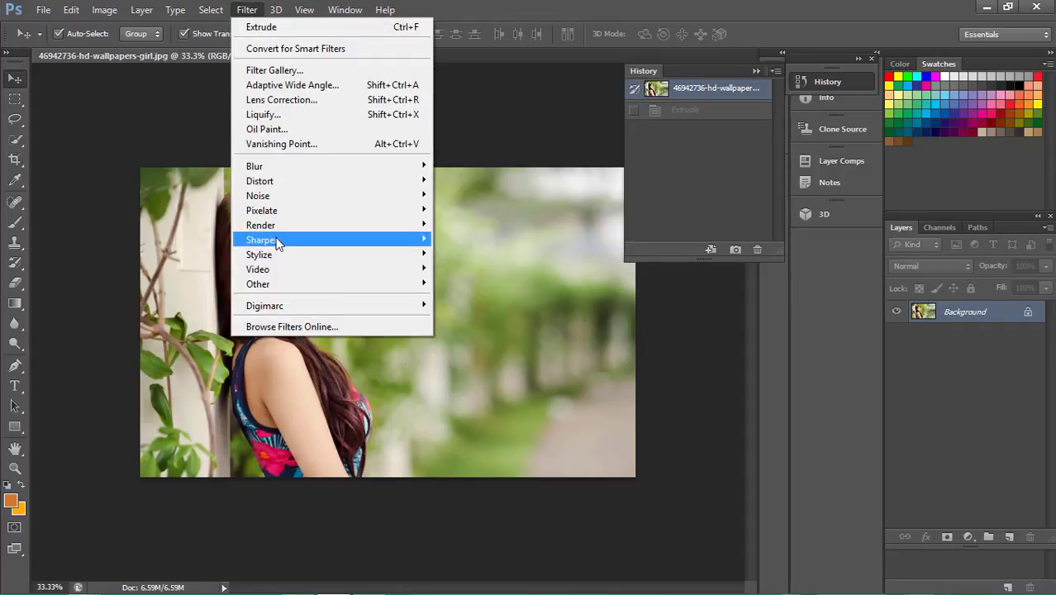
mouse_move(258, 254)
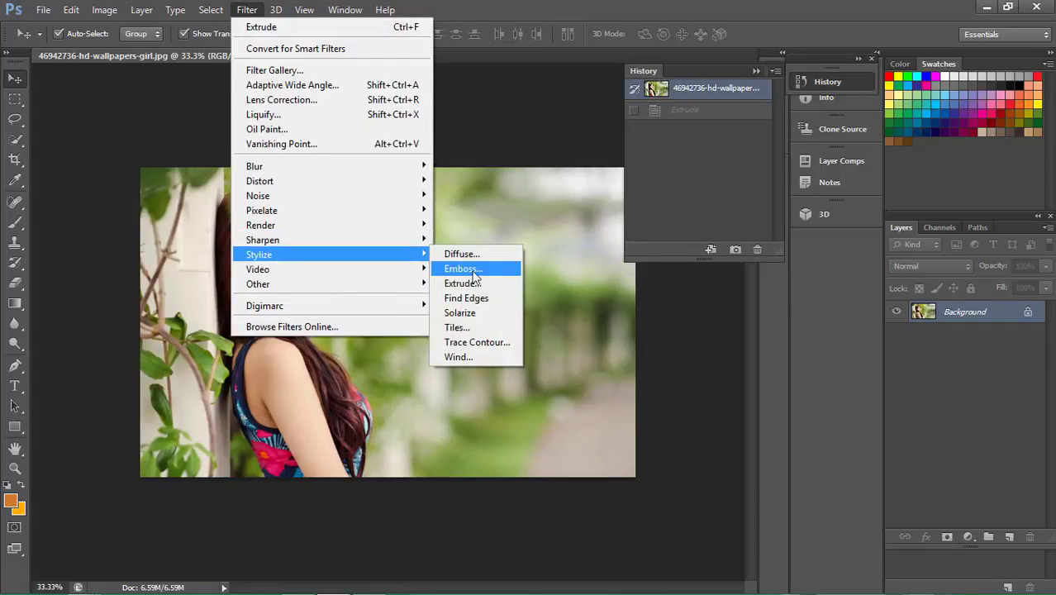
left_click(465, 283)
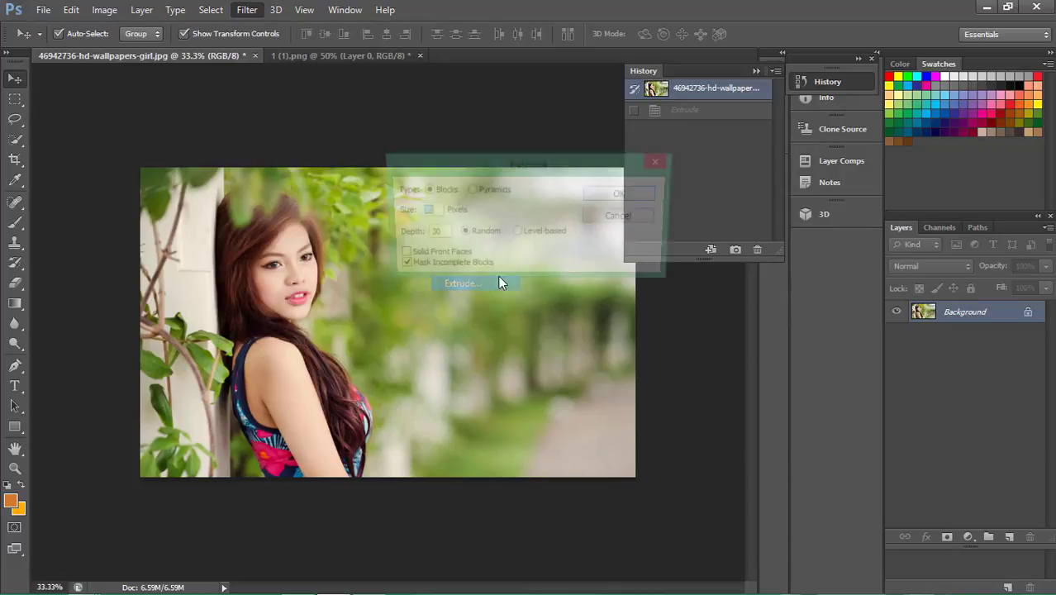
left_click(540, 235)
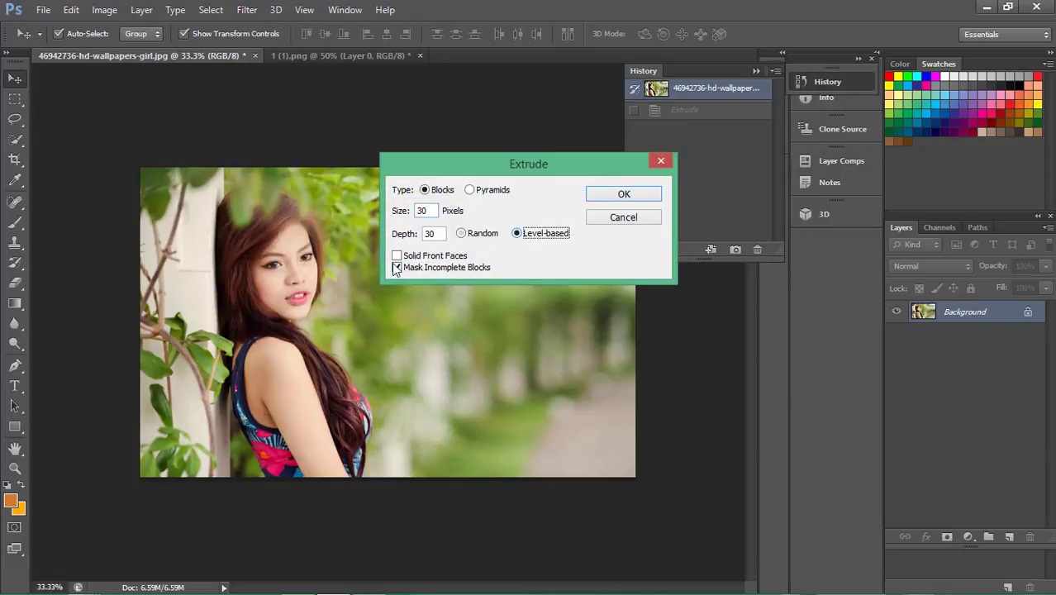
left_click(487, 192)
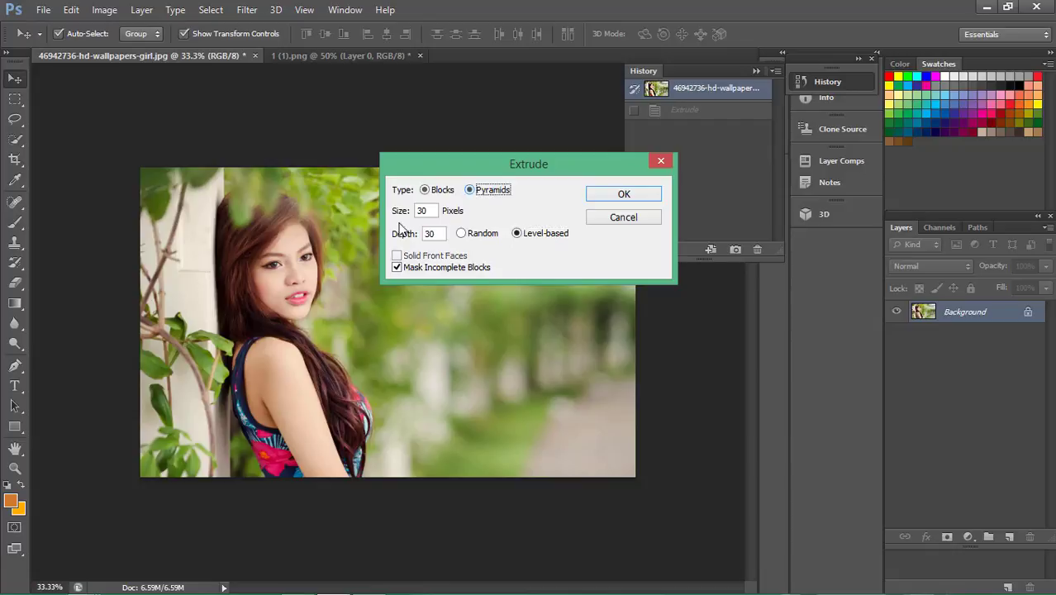
Apply the pyramid Extrude, then Find Edges, reverting the portrait after each.
left_click(652, 195)
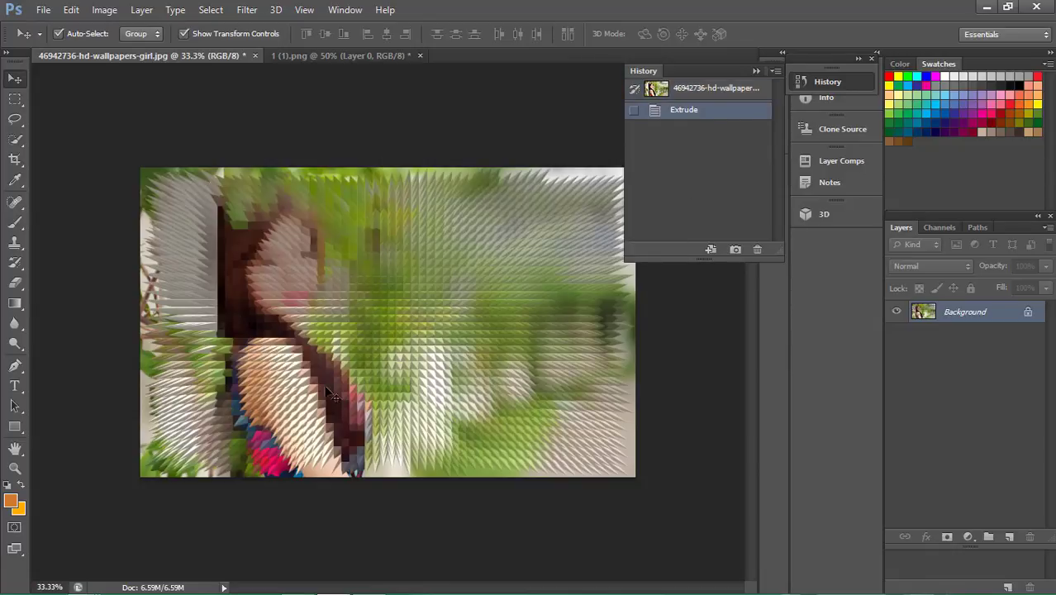
left_click(682, 93)
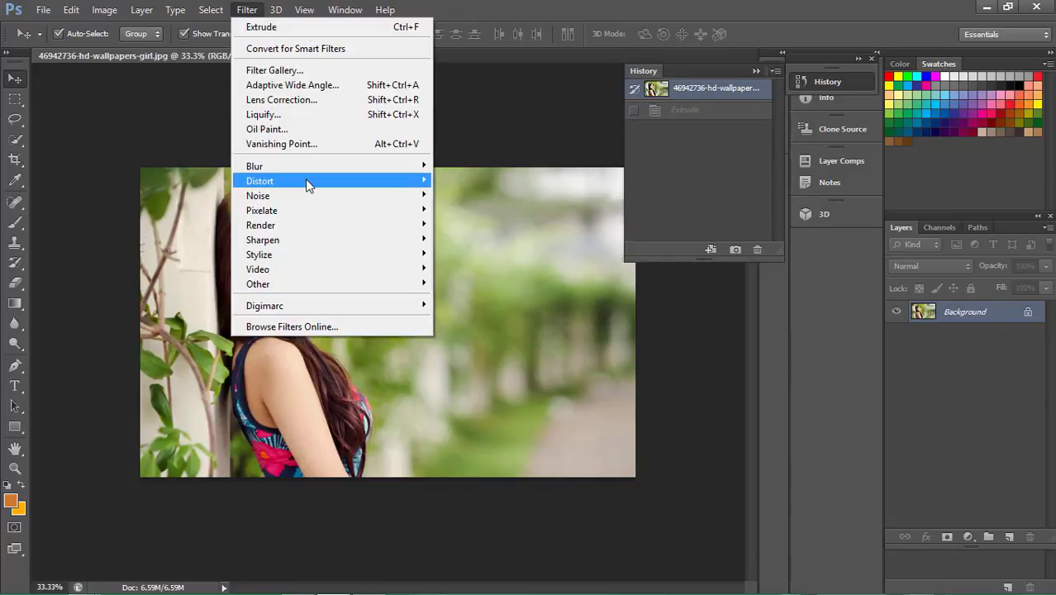
mouse_move(258, 254)
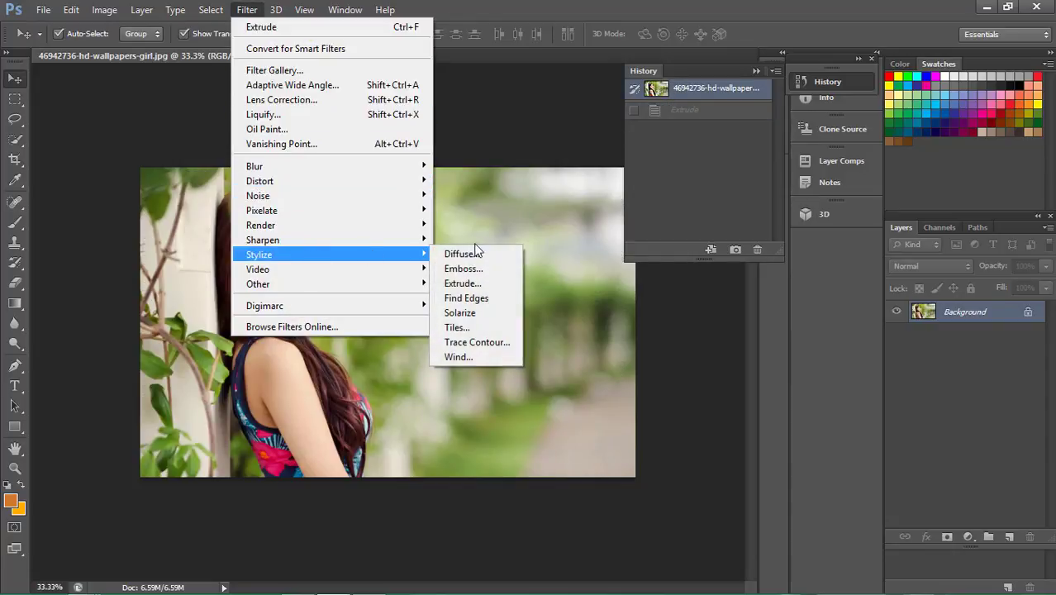
left_click(468, 298)
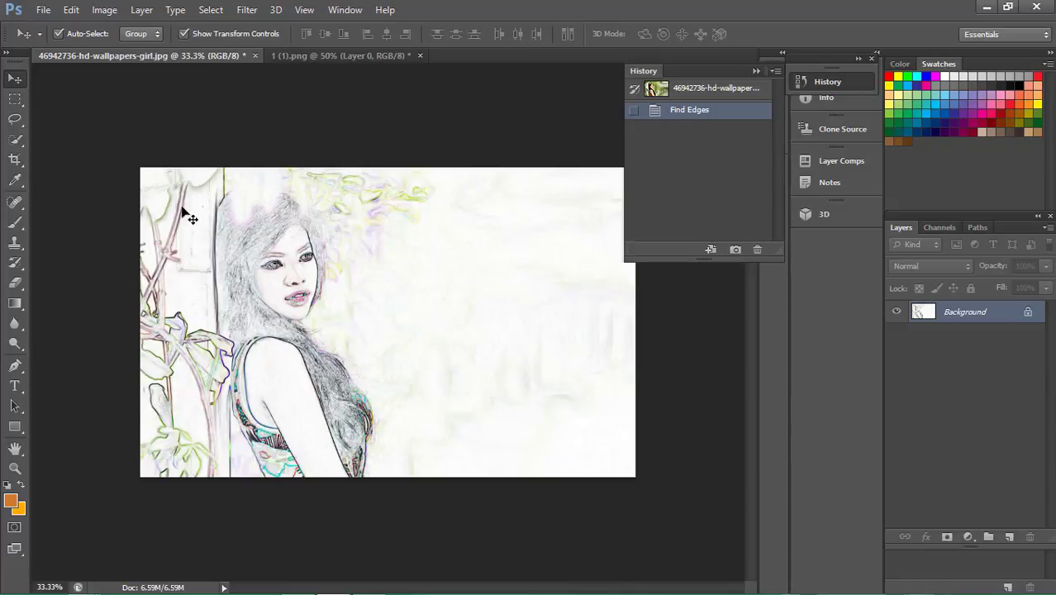
left_click(712, 97)
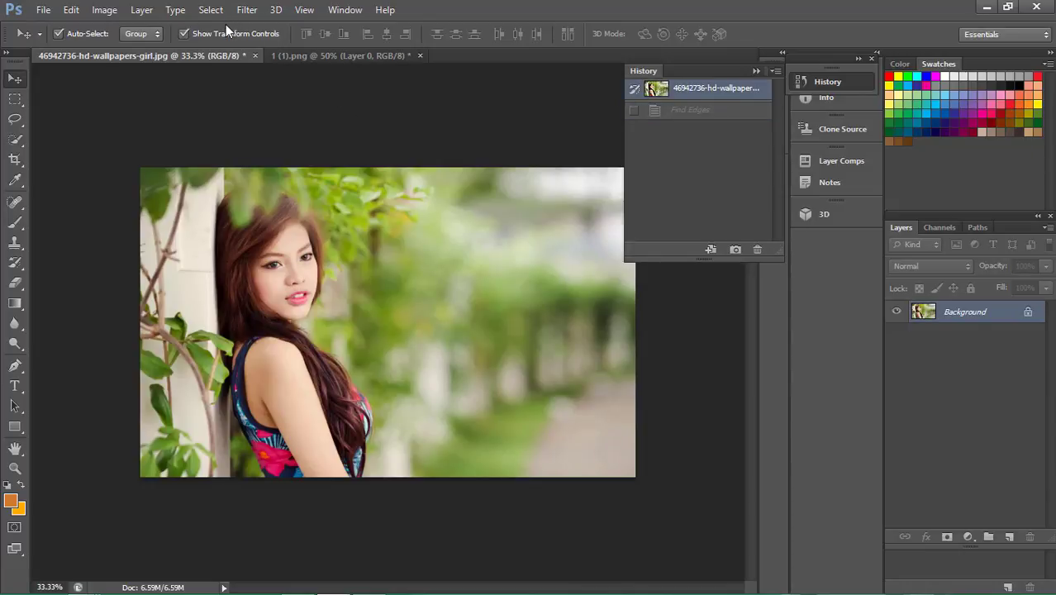
Apply Solarize to the portrait, then revert it to the original colours.
left_click(248, 10)
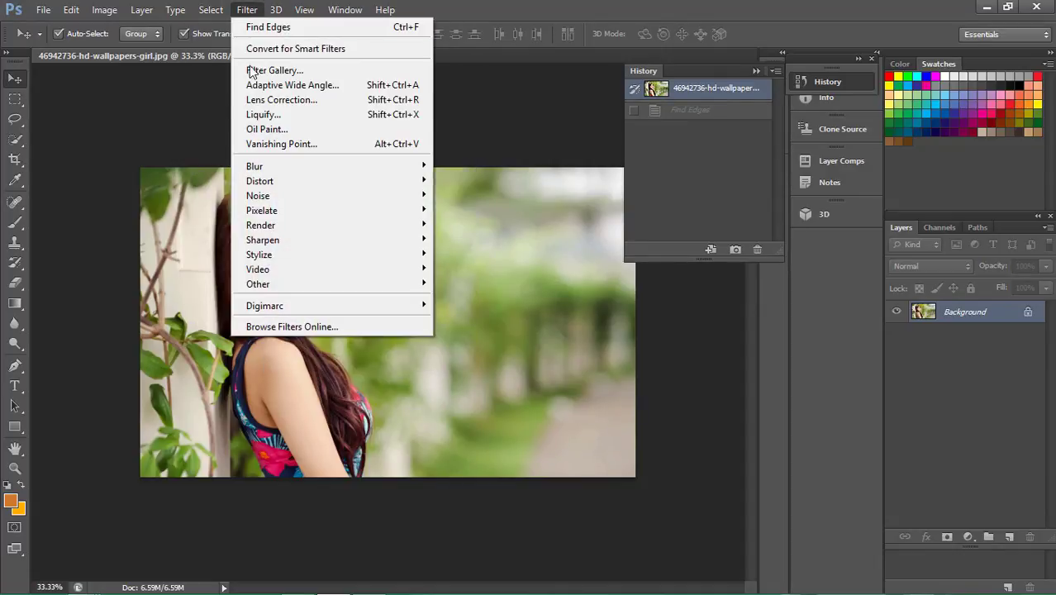
mouse_move(259, 254)
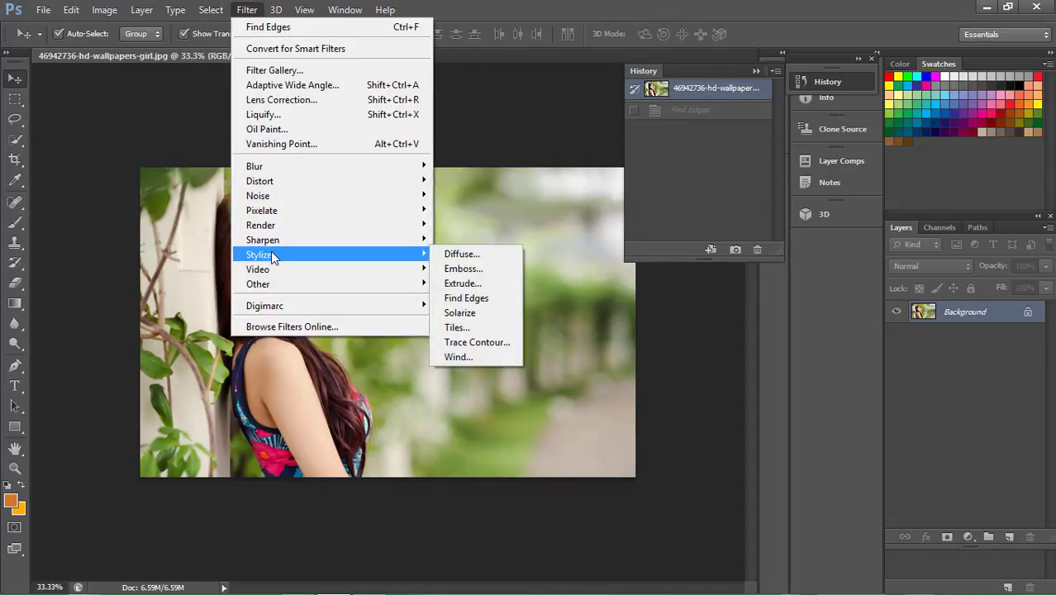
left_click(459, 312)
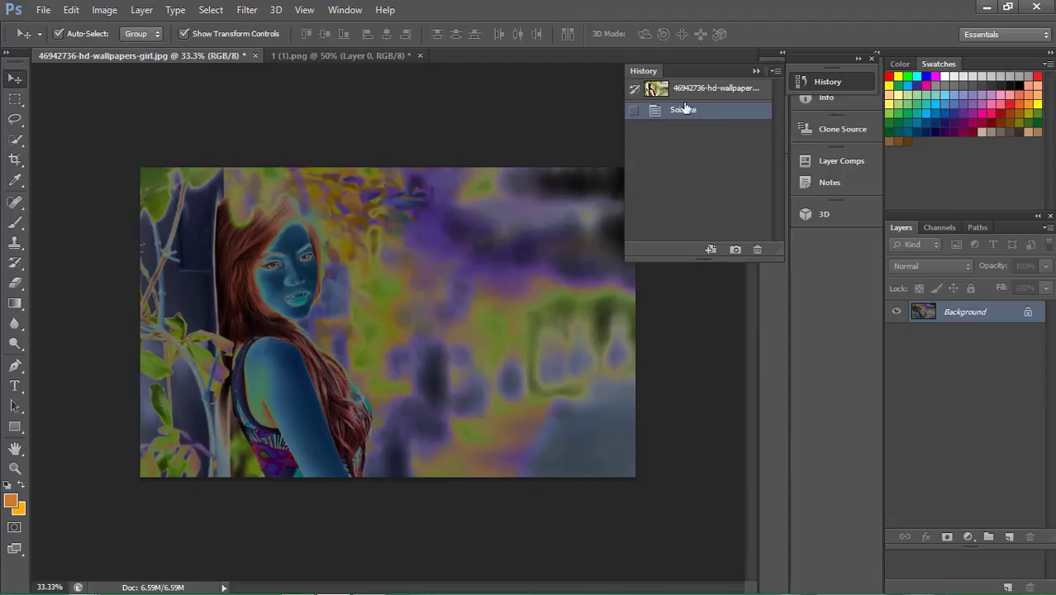
left_click(710, 95)
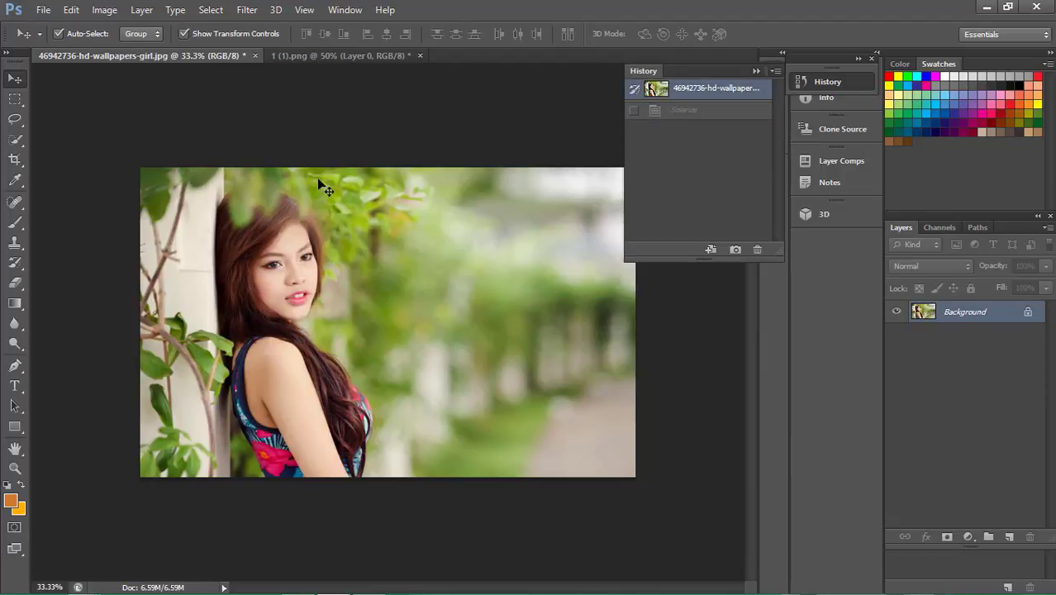
Open the Tiles filter settings, then cancel without applying.
left_click(246, 10)
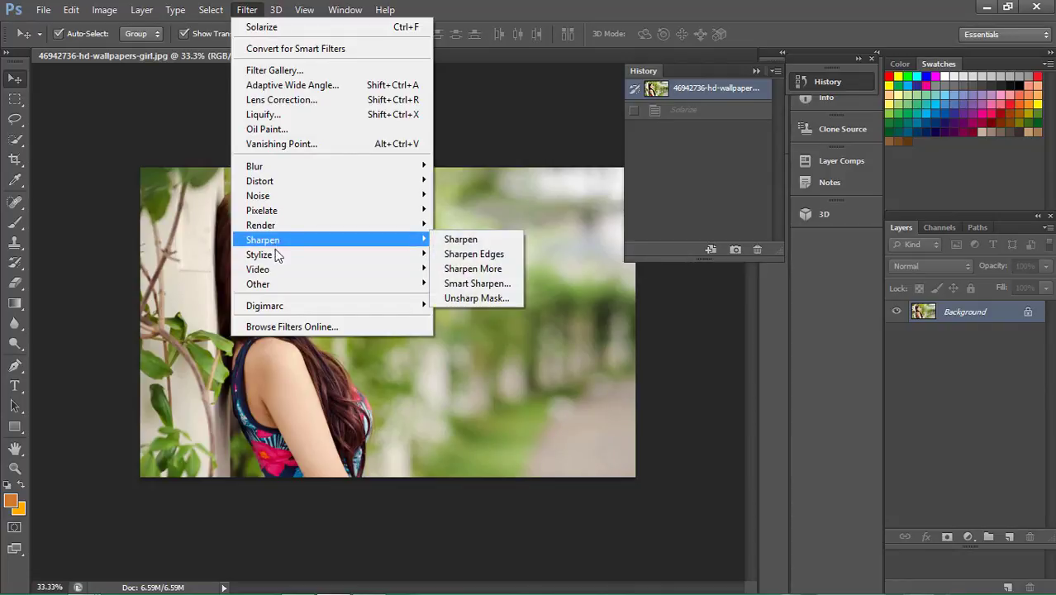
mouse_move(258, 254)
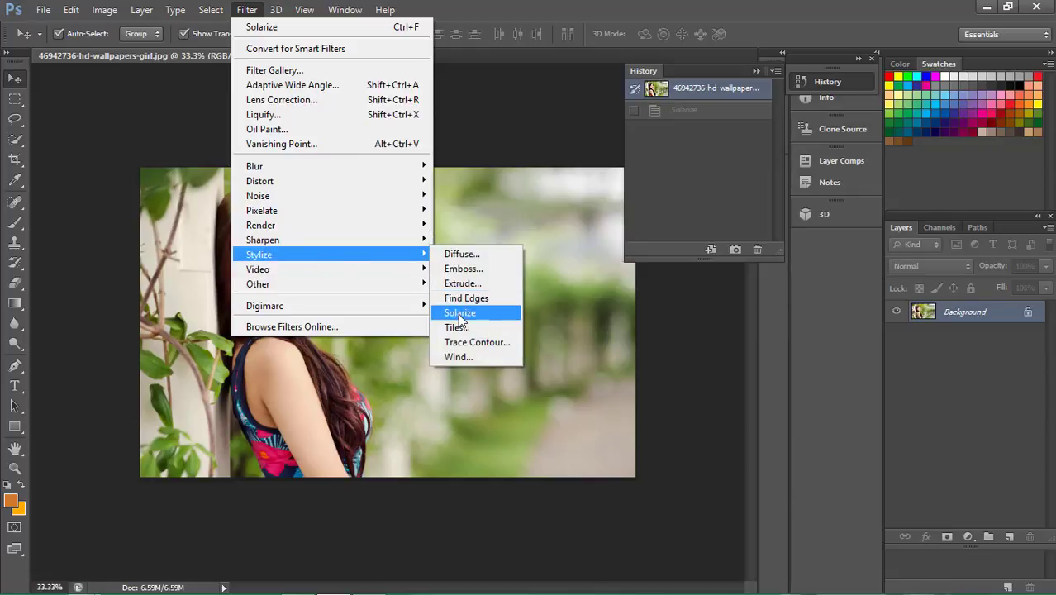
left_click(462, 326)
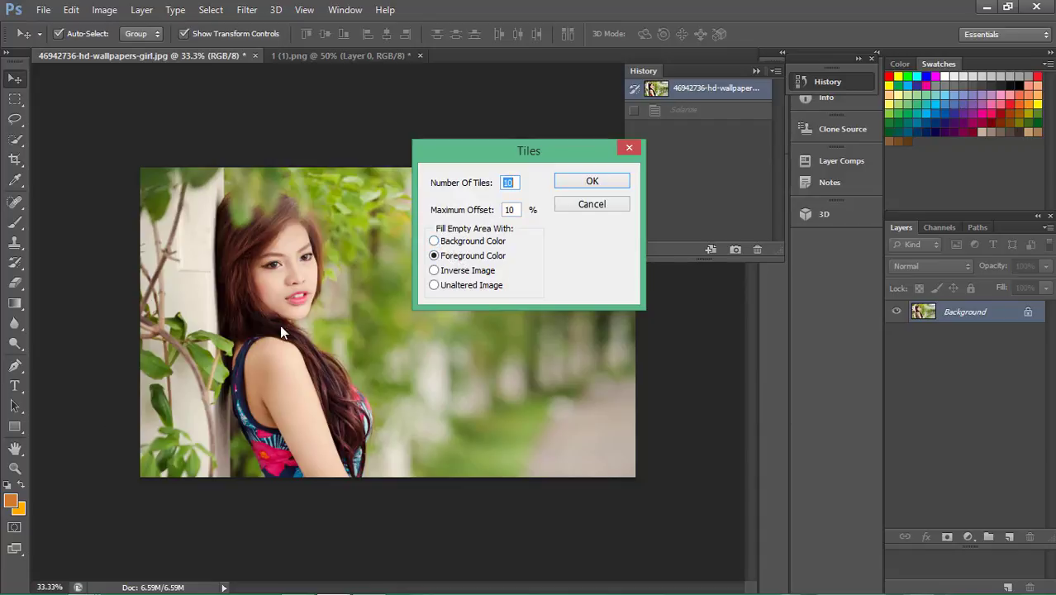
left_click(14, 498)
left_click(603, 210)
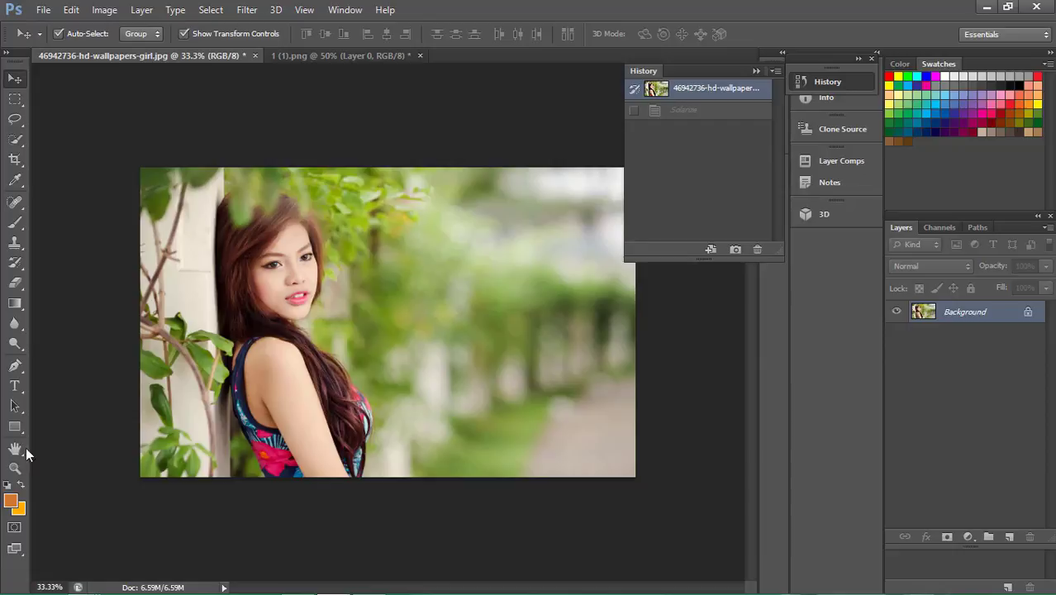
Set the foreground colour to a bright blue and return to the Move tool.
left_click(13, 496)
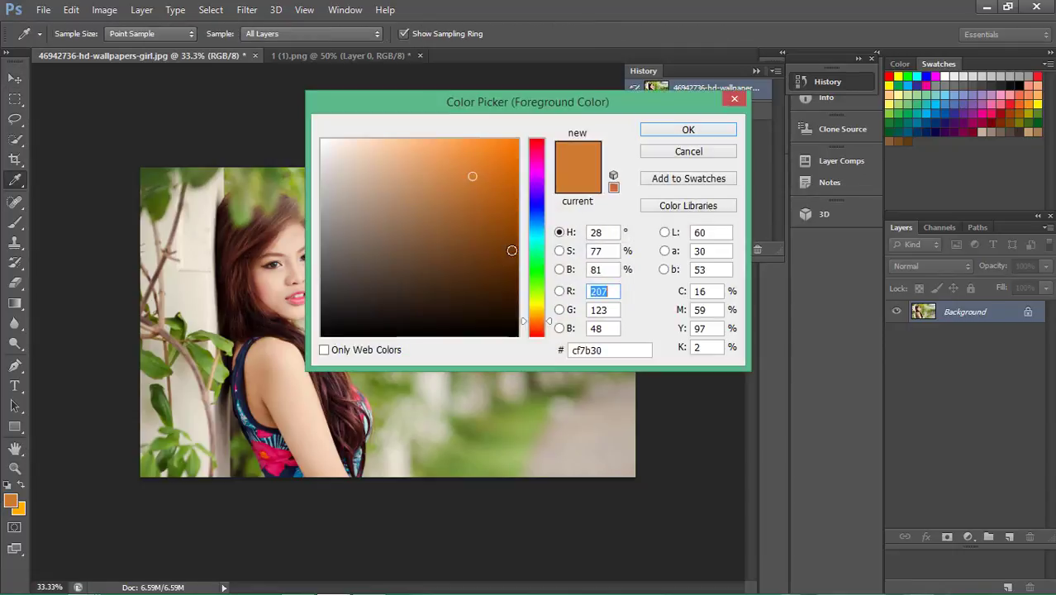
left_click(534, 218)
left_click(506, 164)
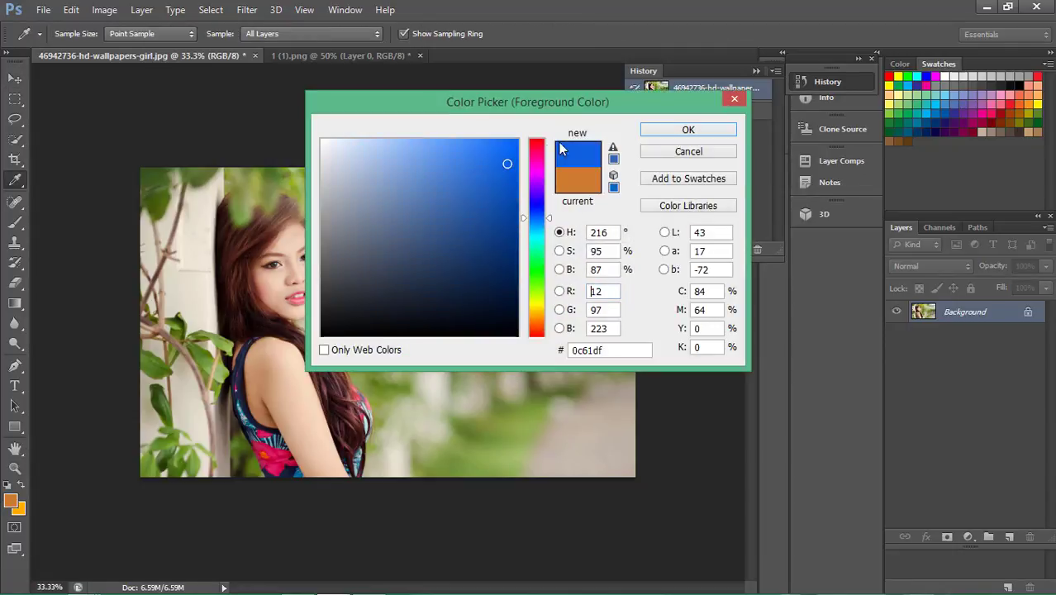
left_click(682, 130)
key("v")
Apply Tiles with 10 tiles, 10% offset and foreground-colour fill, then revert the portrait.
left_click(246, 9)
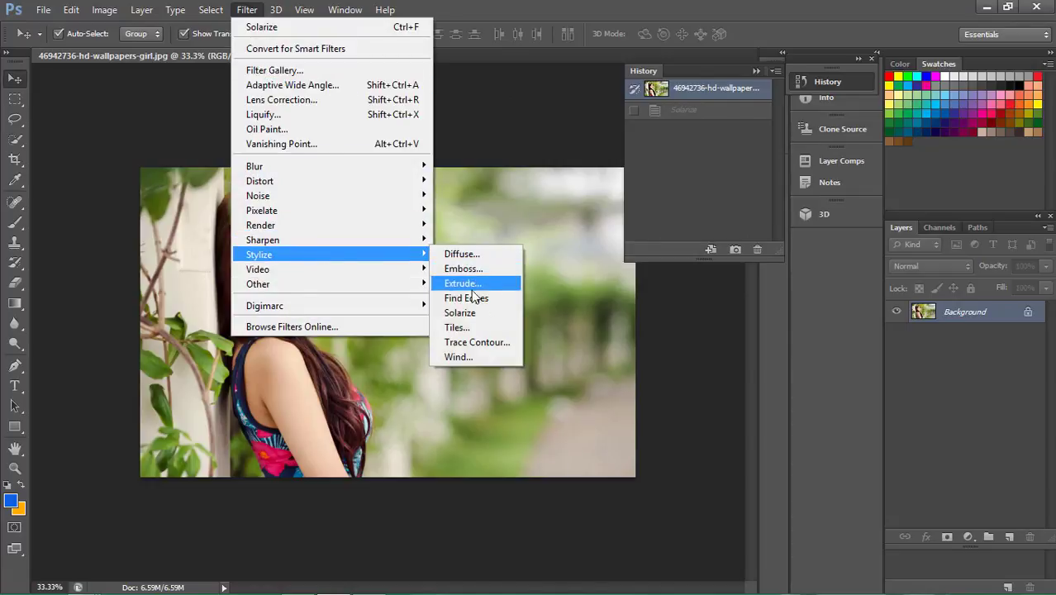
mouse_move(259, 255)
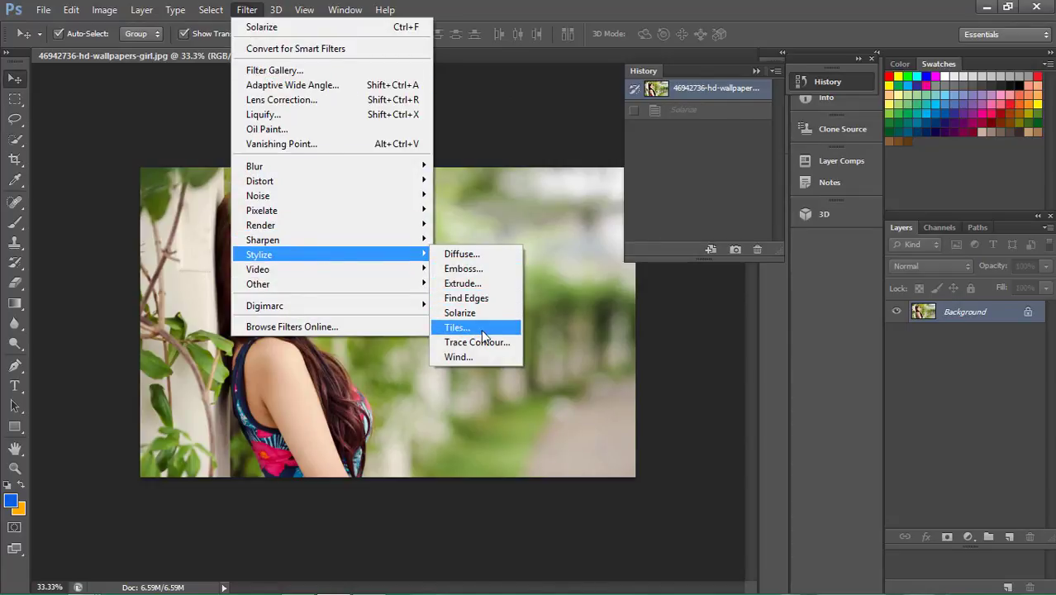
left_click(477, 327)
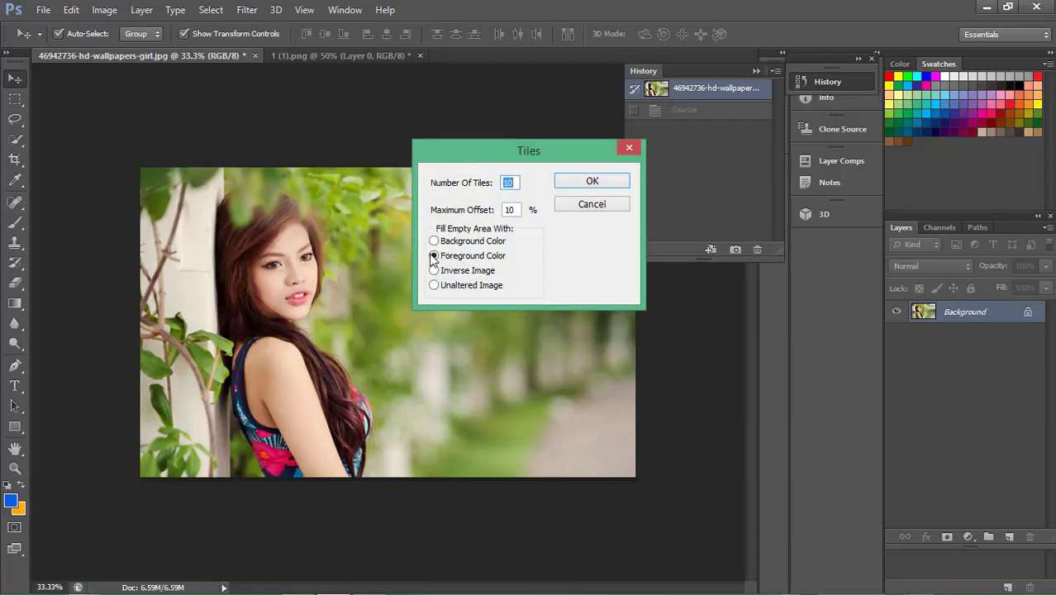
left_click(603, 185)
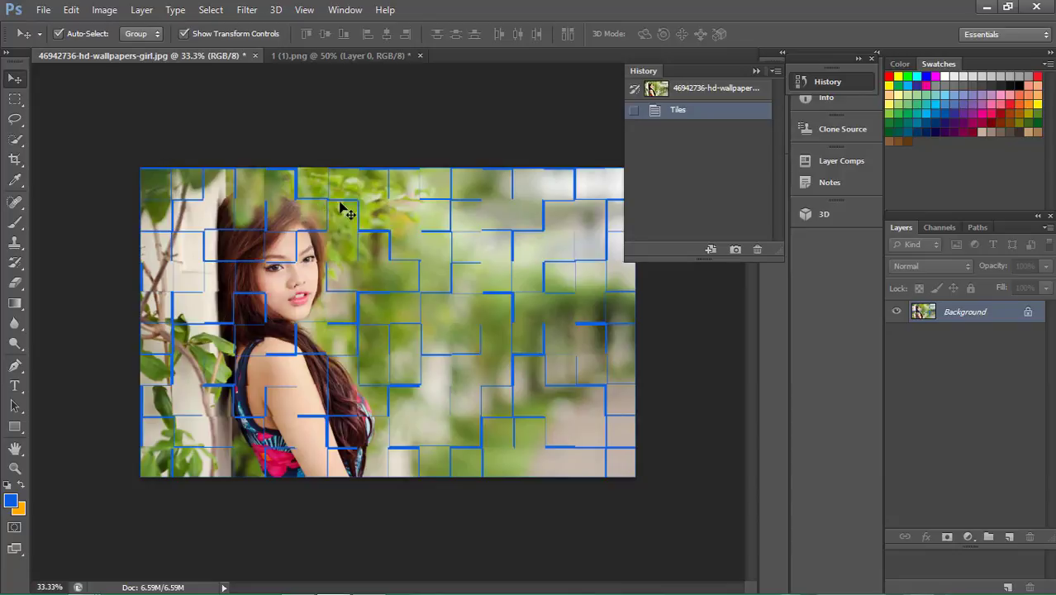
left_click(693, 92)
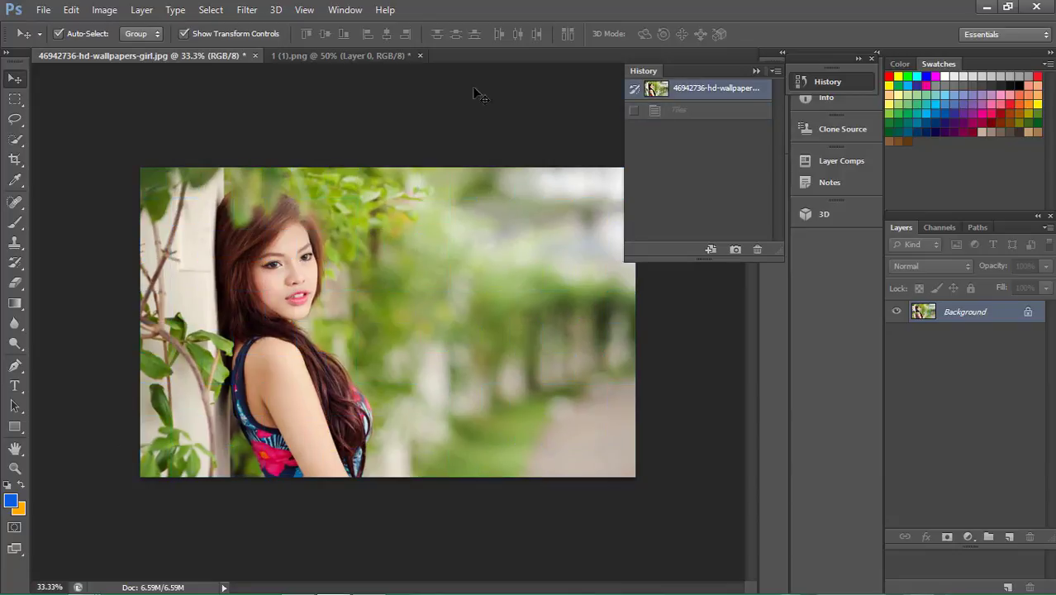
Apply Tiles with maximum offset 99 and background-colour fill, then revert the portrait.
left_click(256, 10)
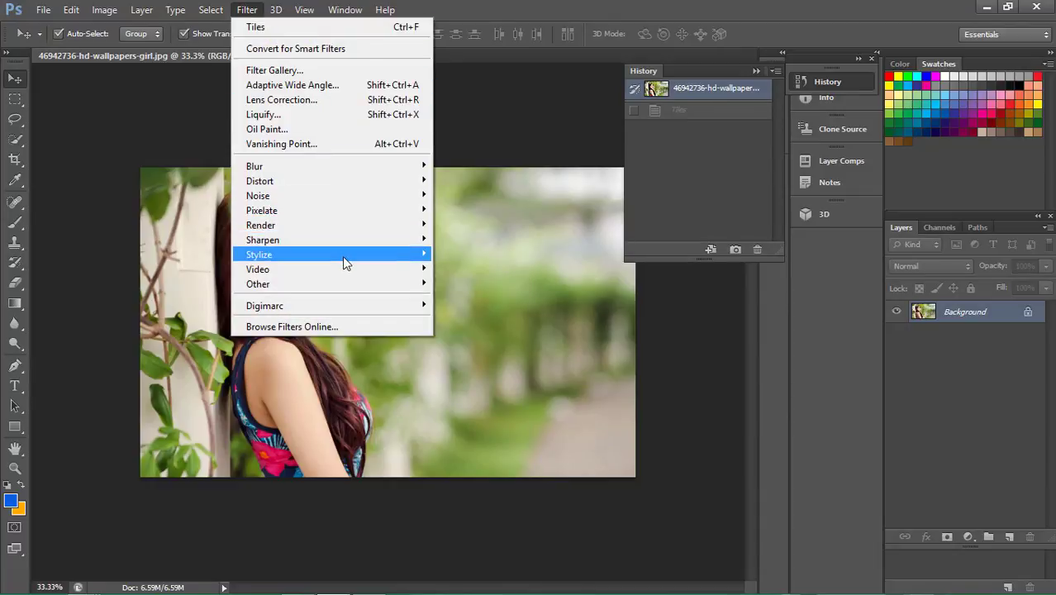
mouse_move(258, 254)
left_click(483, 328)
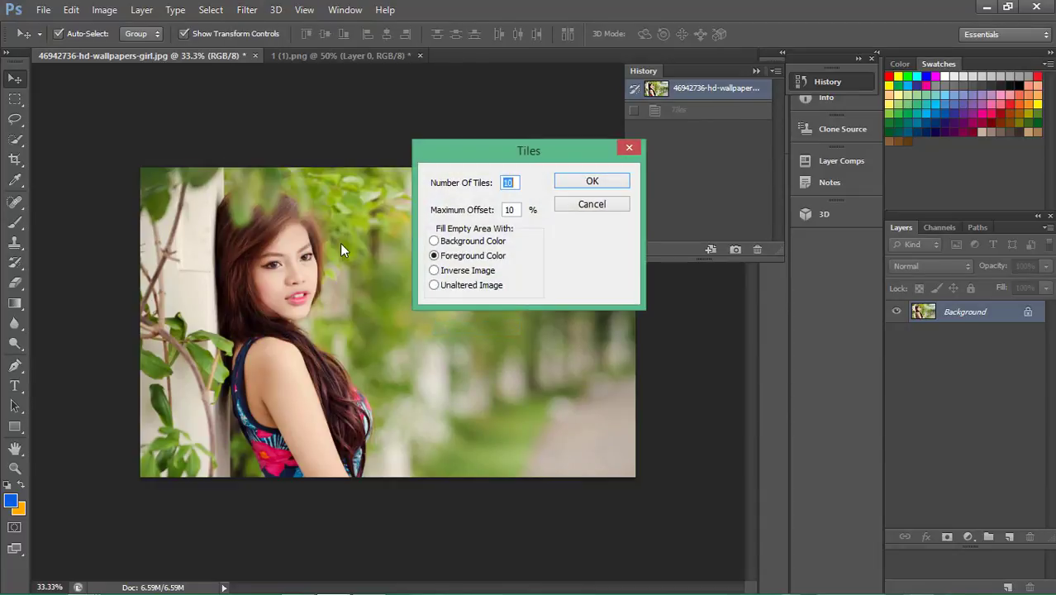
double_click(517, 208)
type("0")
left_click(443, 242)
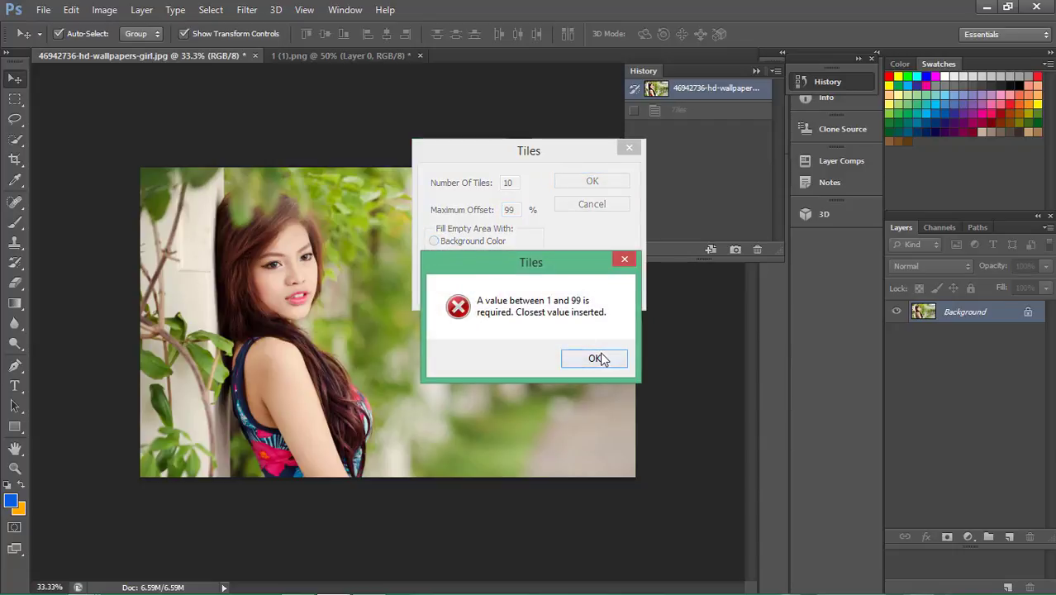
left_click(596, 357)
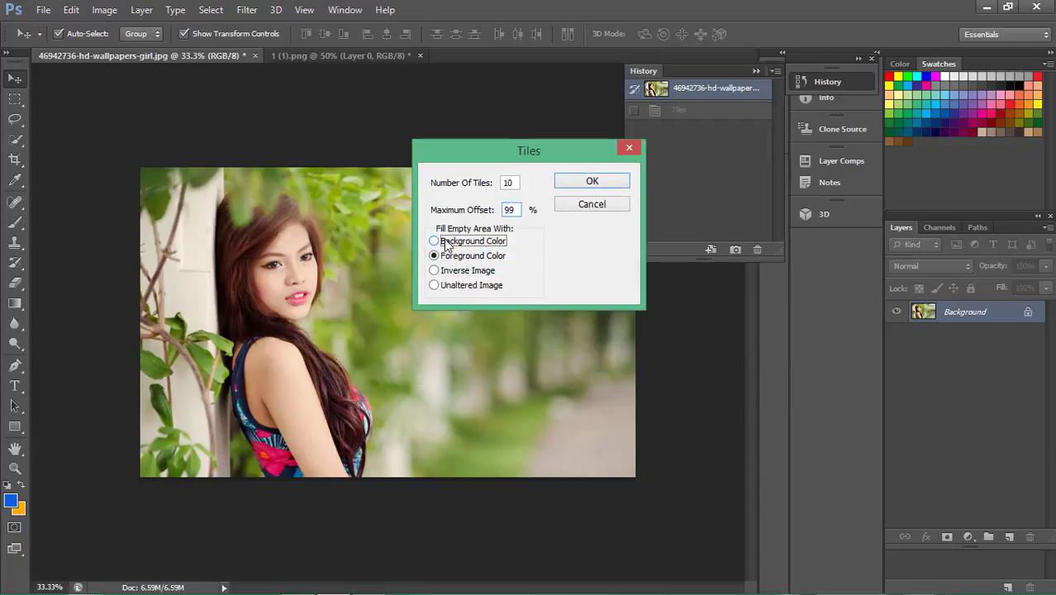
left_click(590, 188)
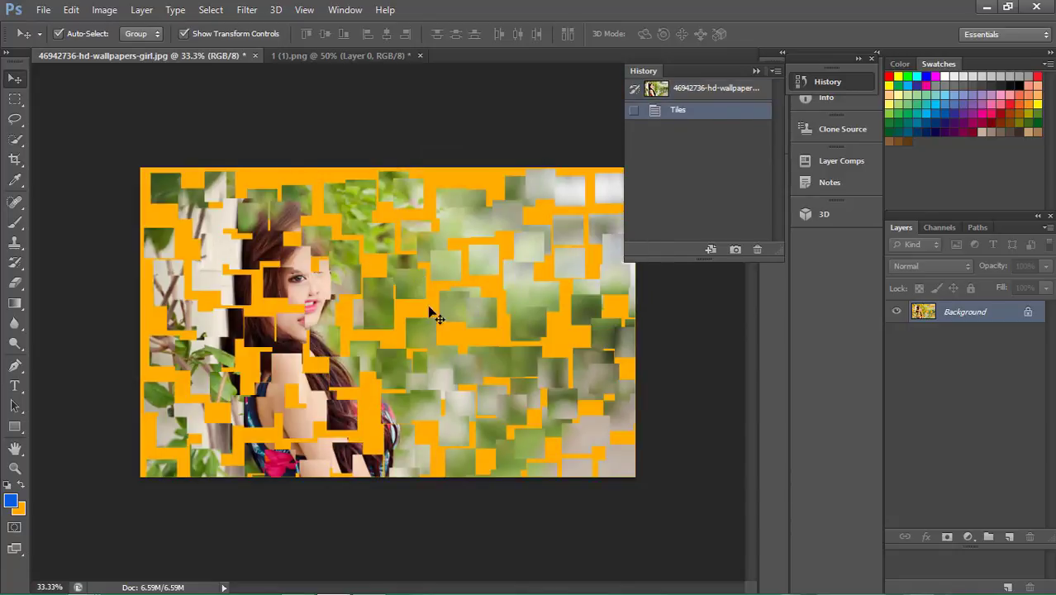
left_click(695, 88)
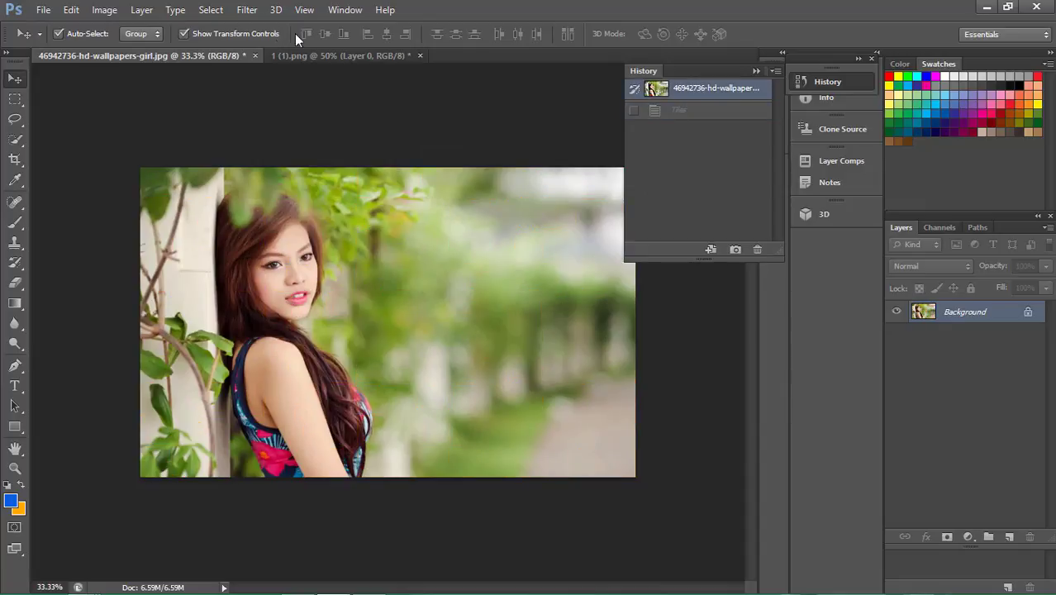
Reapply Tiles with a 1% maximum offset, then revert the portrait again.
left_click(247, 10)
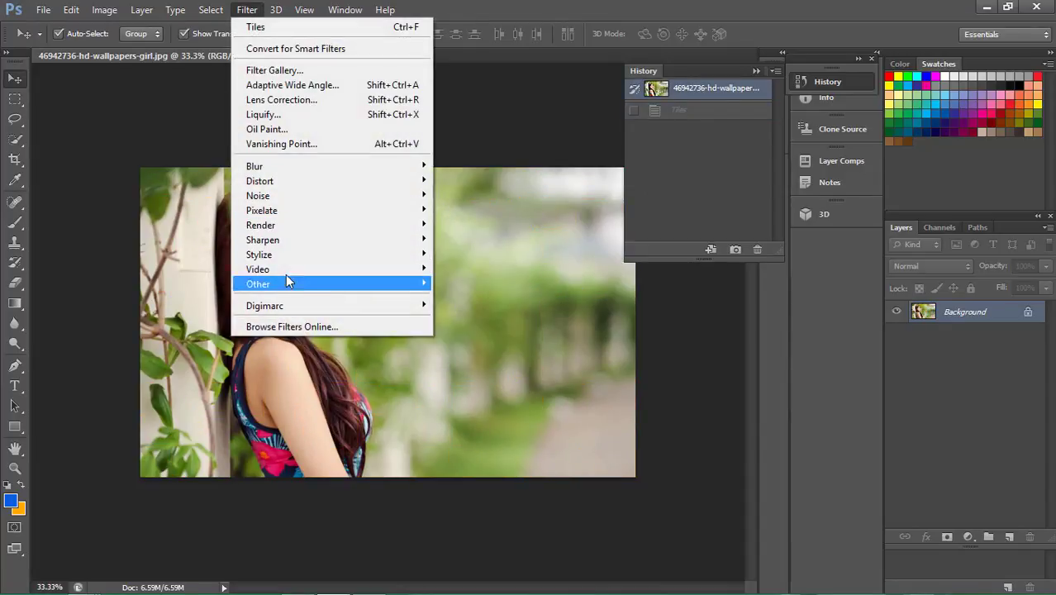
mouse_move(259, 255)
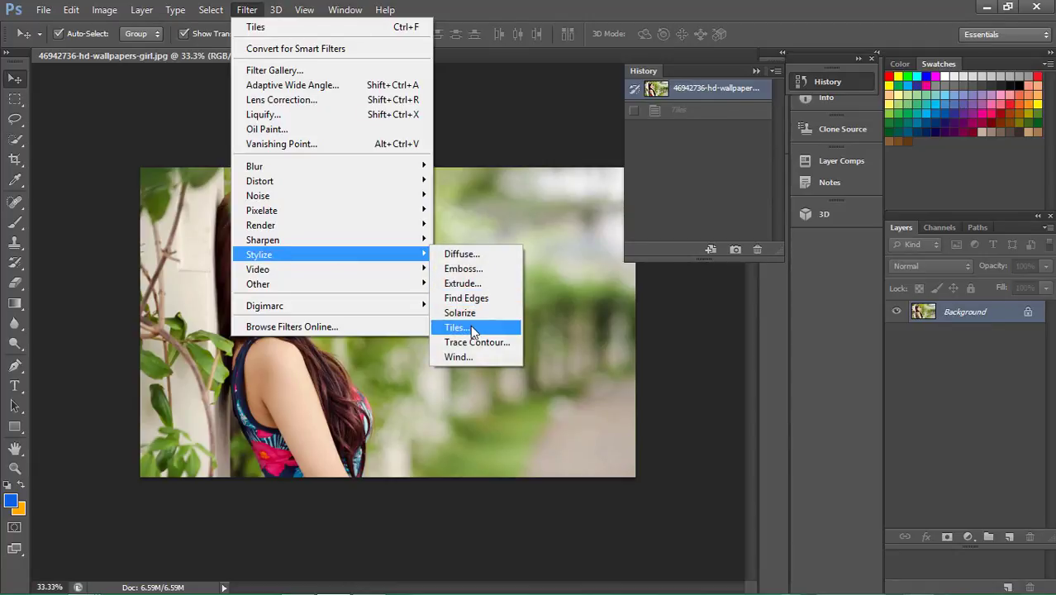
left_click(474, 328)
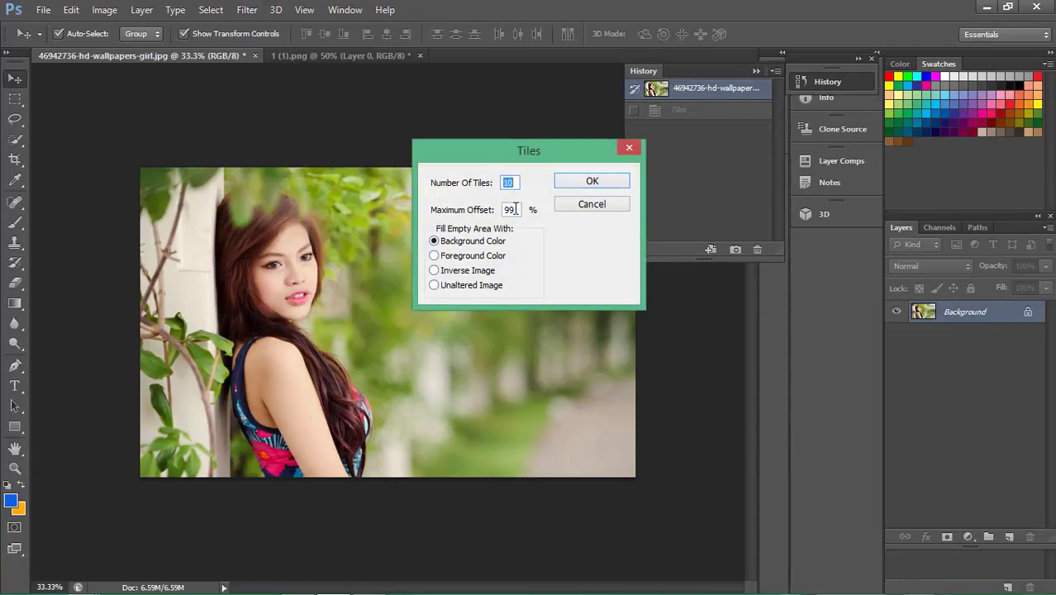
left_click_drag(514, 209, 465, 212)
type("10")
left_click(593, 182)
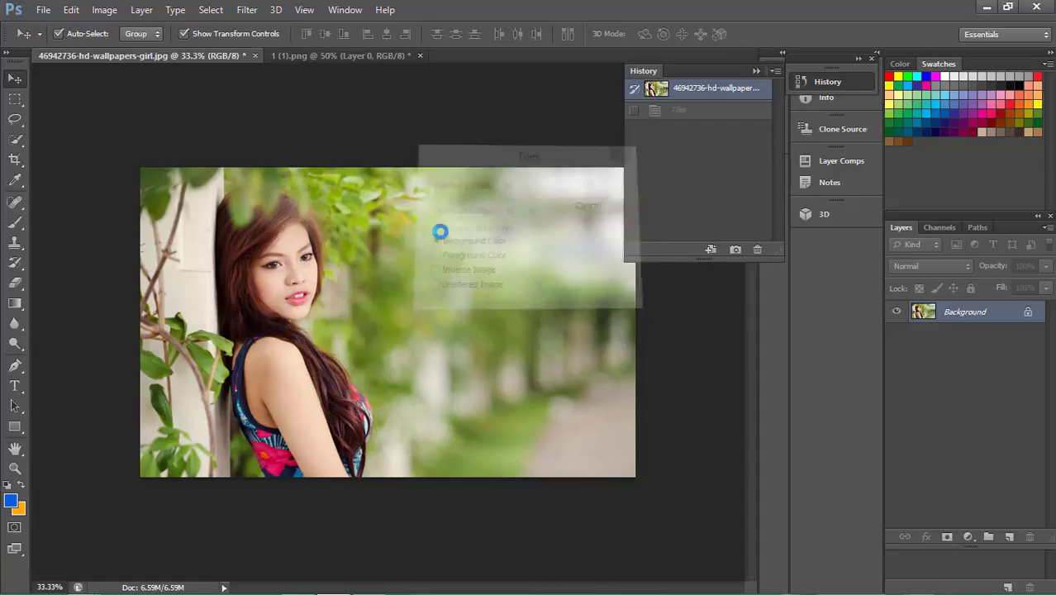
left_click(724, 94)
left_click(248, 10)
mouse_move(258, 254)
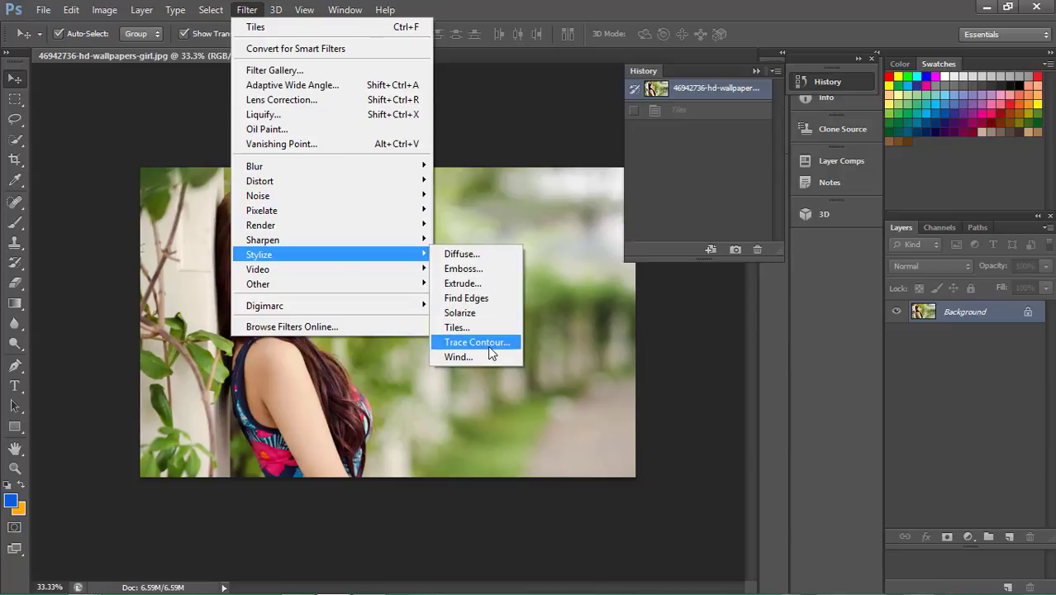
Preview Trace Contour at level 205 with Lower edge, then cancel it.
left_click(488, 348)
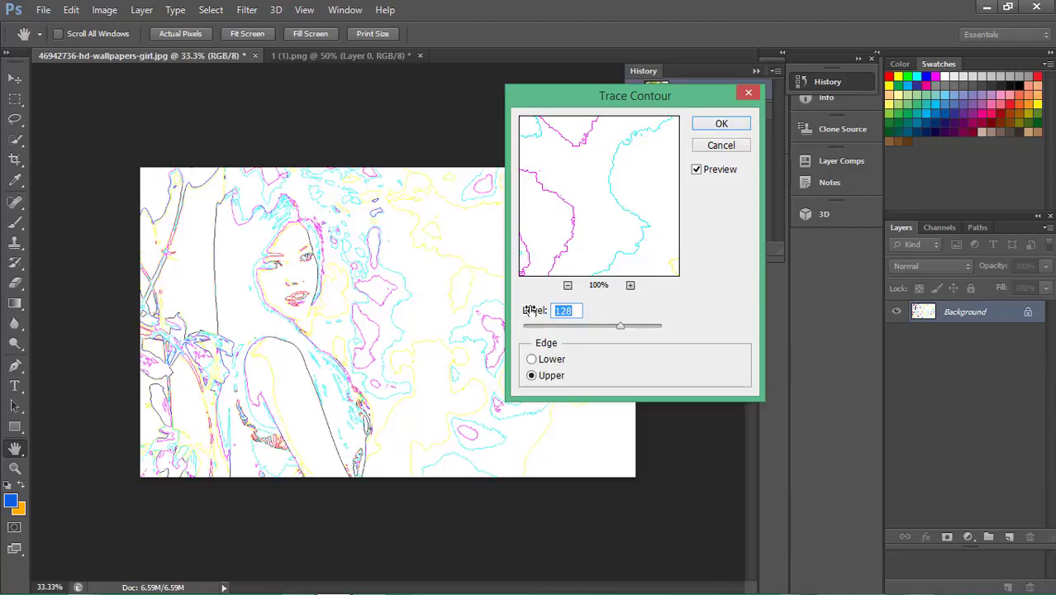
left_click_drag(619, 327, 646, 327)
left_click(541, 362)
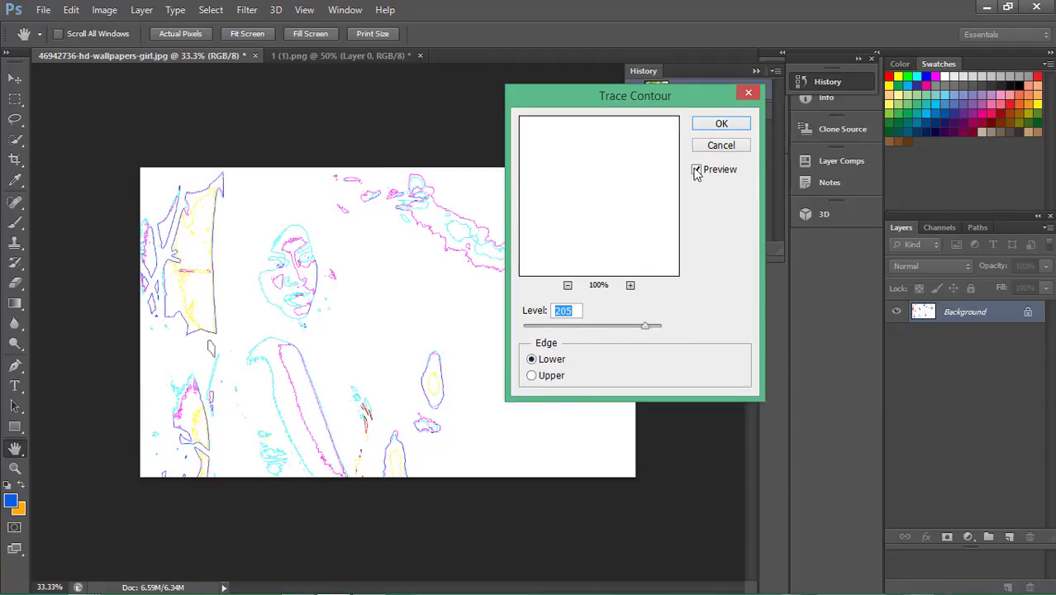
left_click(721, 146)
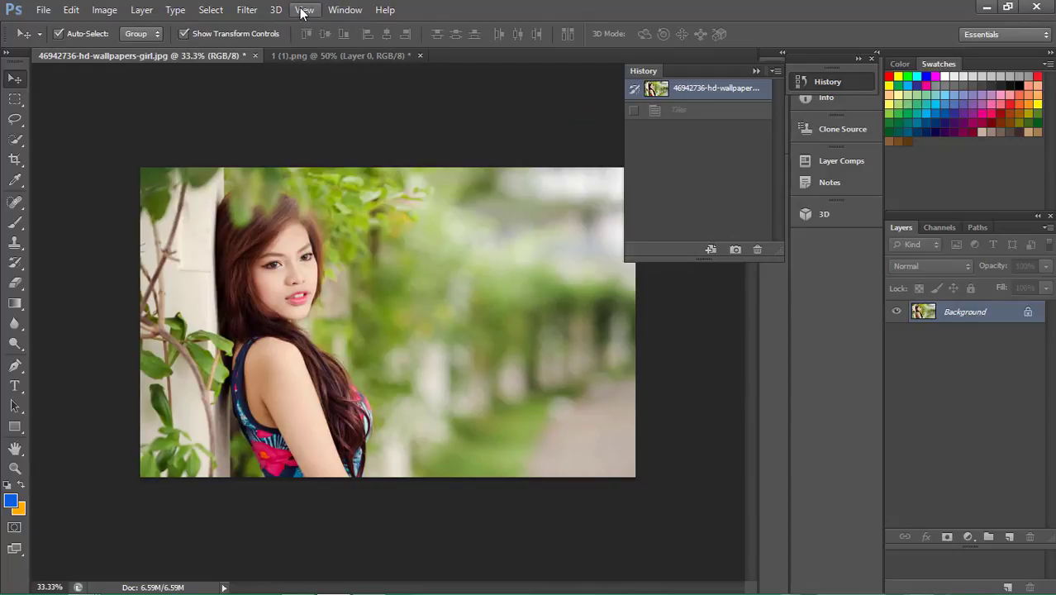
In the Wind filter, zoom the preview out and compare Blast and Stagger before keeping Wind.
left_click(246, 10)
mouse_move(259, 254)
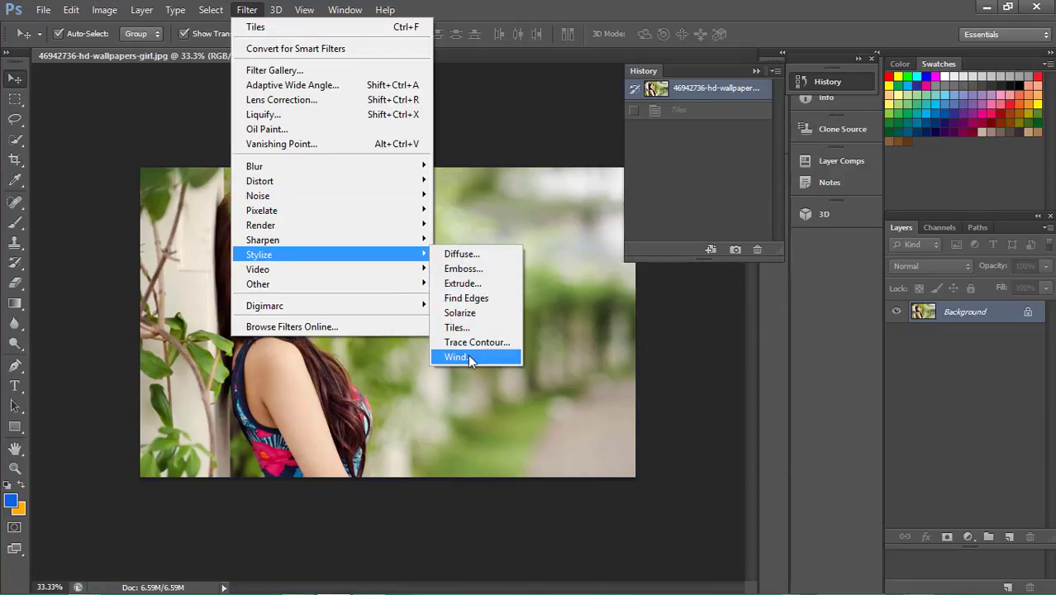
left_click(468, 355)
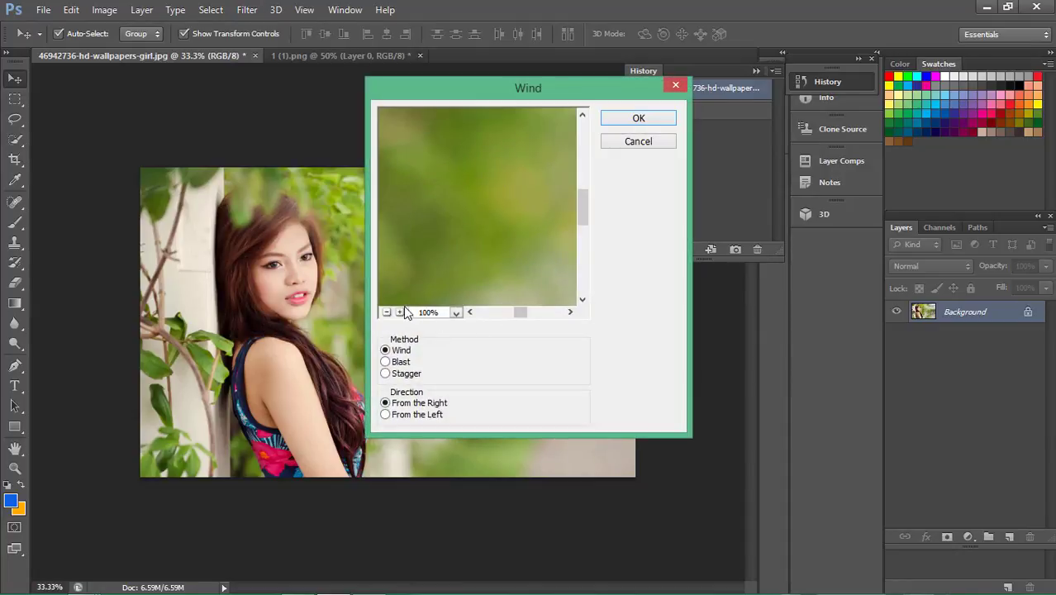
left_click(386, 313)
left_click(386, 312)
left_click(386, 313)
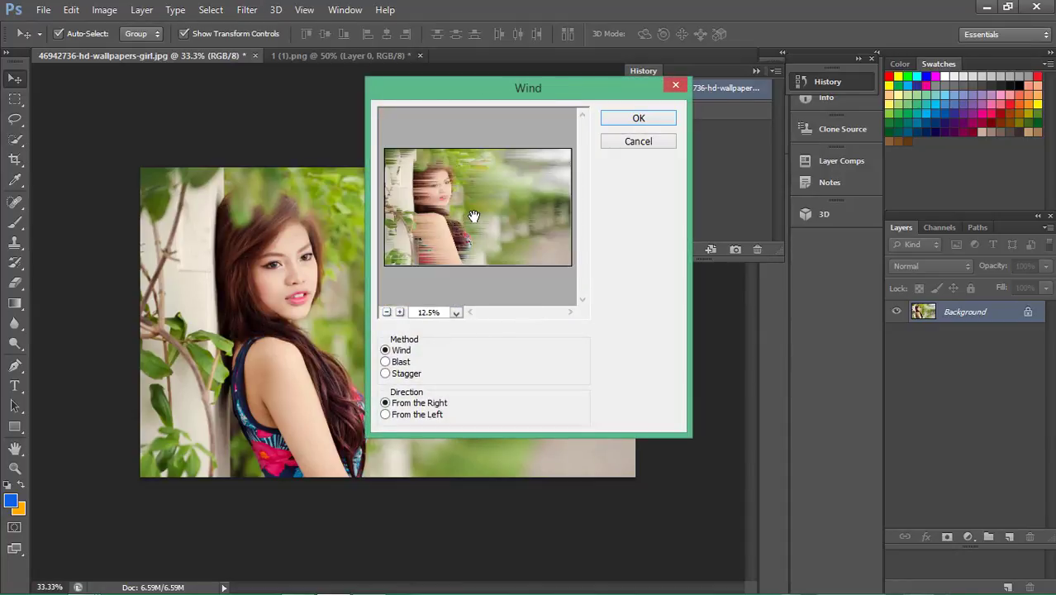
left_click(394, 364)
left_click(393, 376)
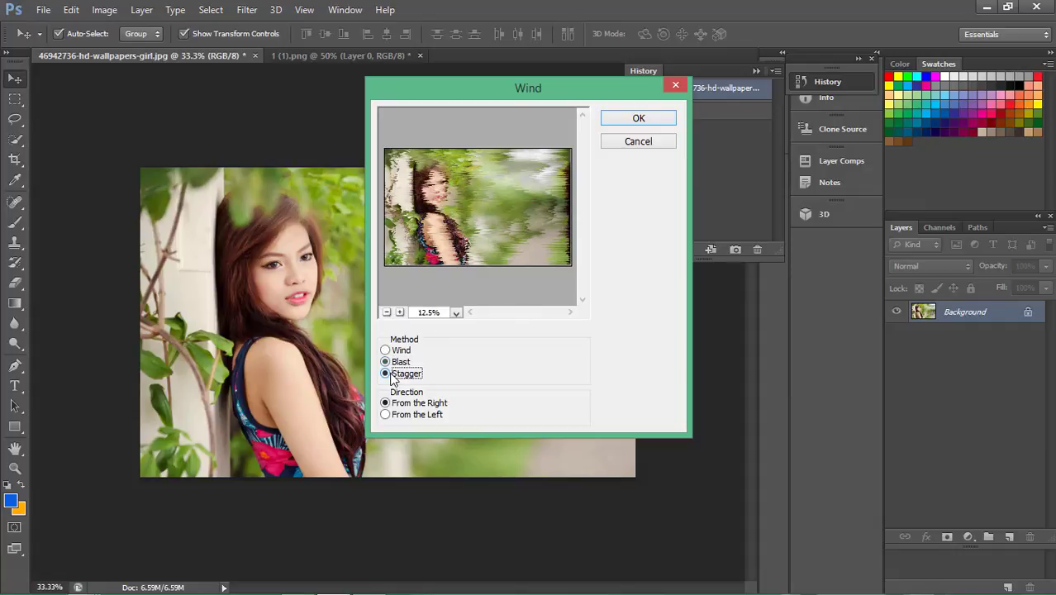
left_click(394, 352)
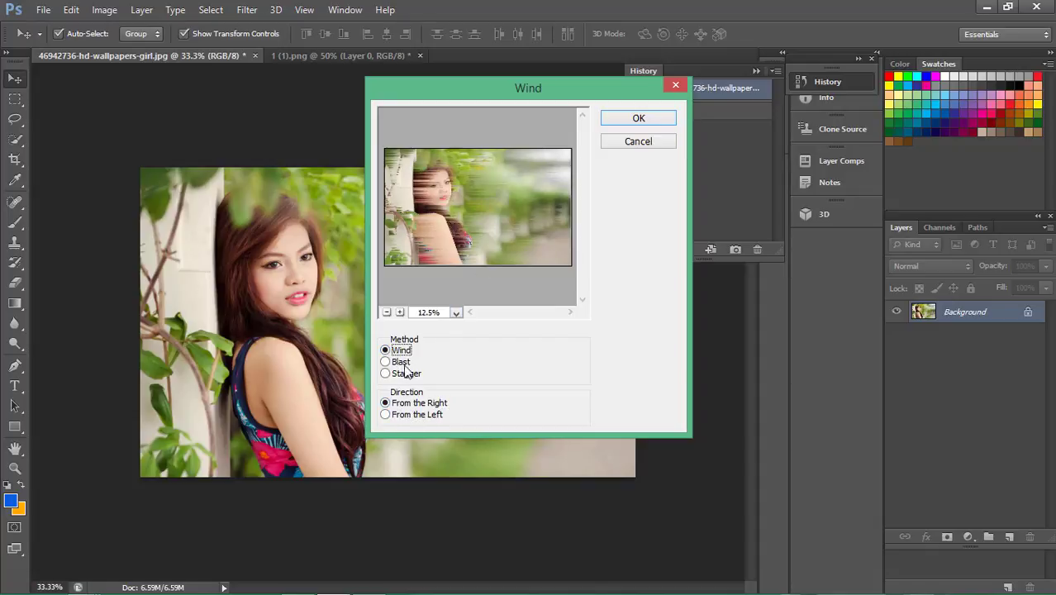
Apply Wind blowing from the Left, then revert the portrait to its original snapshot.
left_click(391, 418)
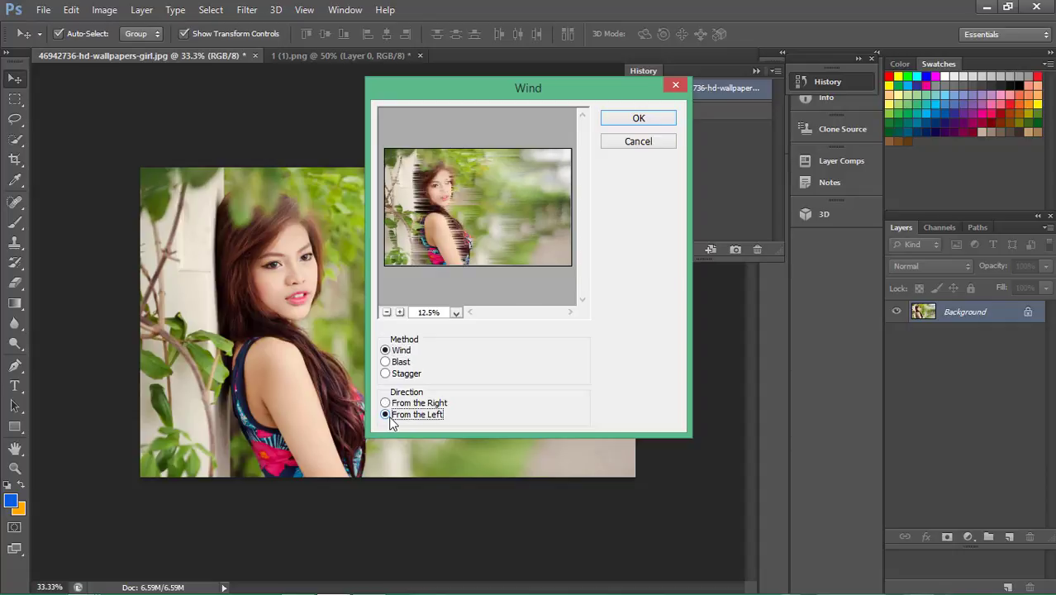
left_click(386, 403)
left_click(385, 415)
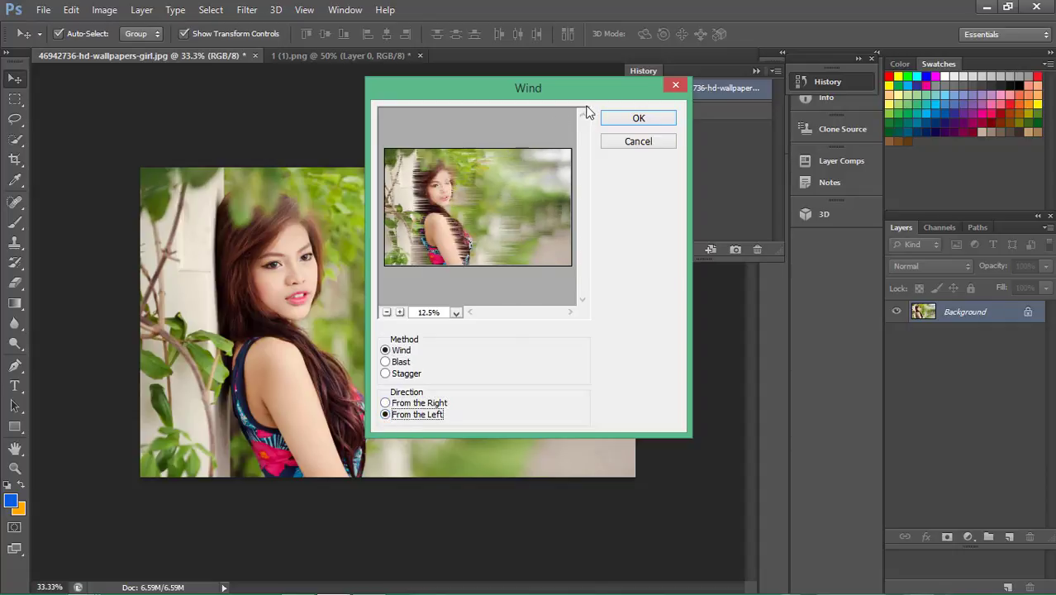
left_click(637, 118)
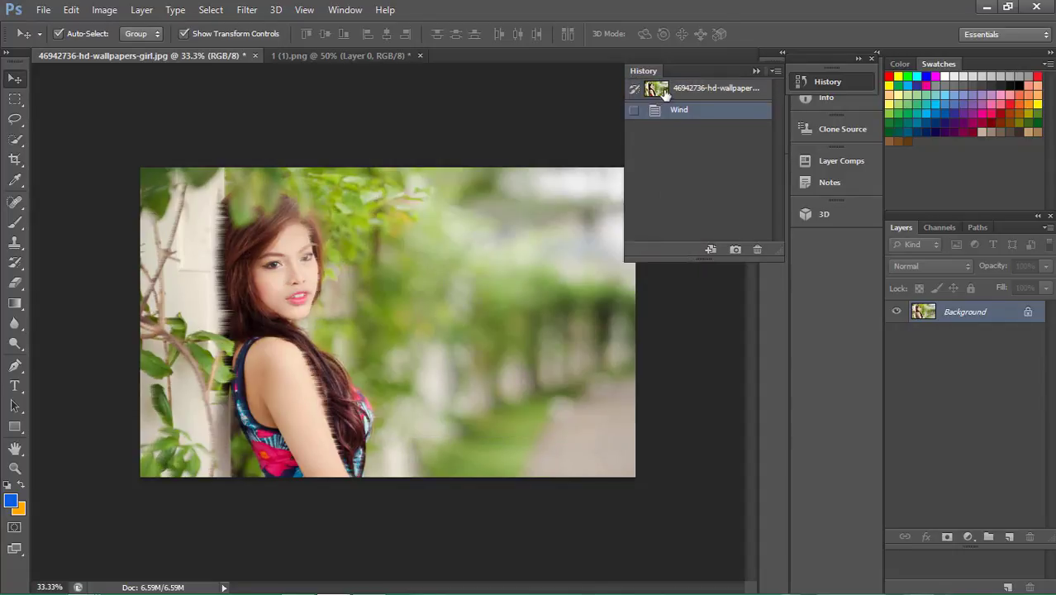
left_click(664, 90)
left_click(243, 15)
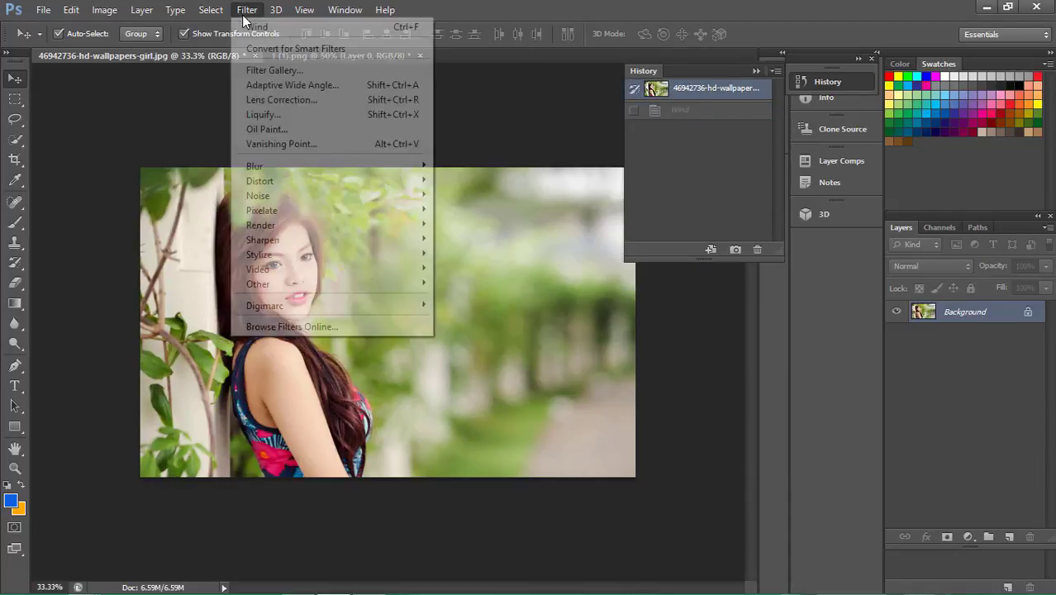
mouse_move(330, 255)
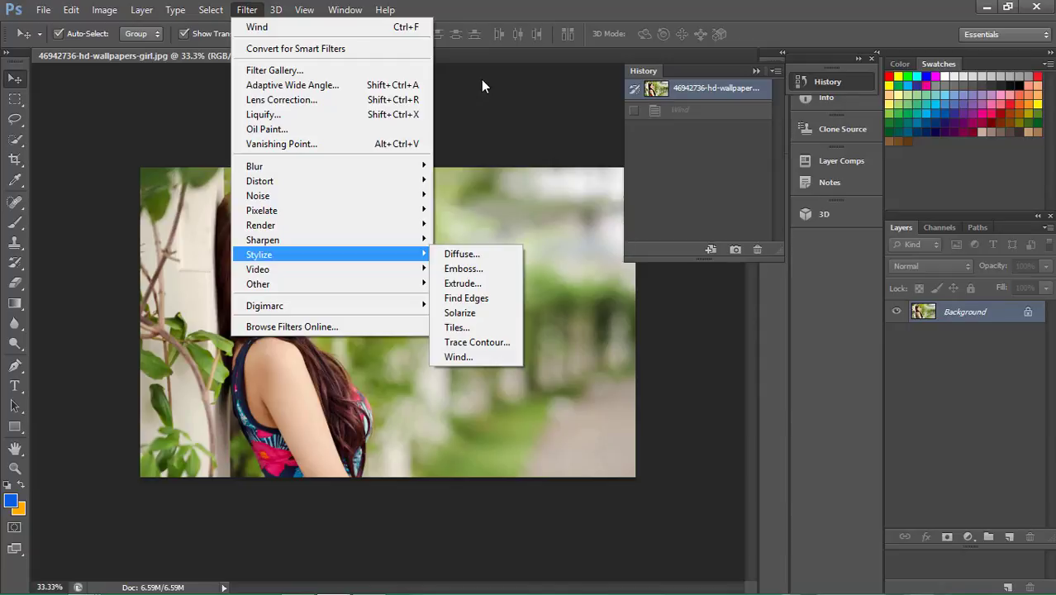
left_click(480, 79)
mouse_move(436, 591)
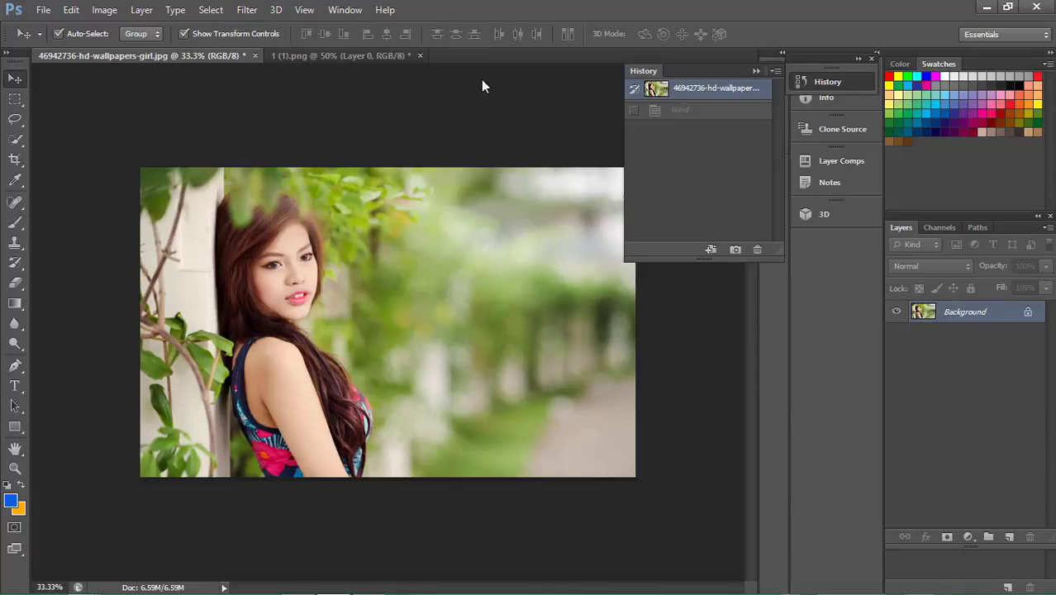